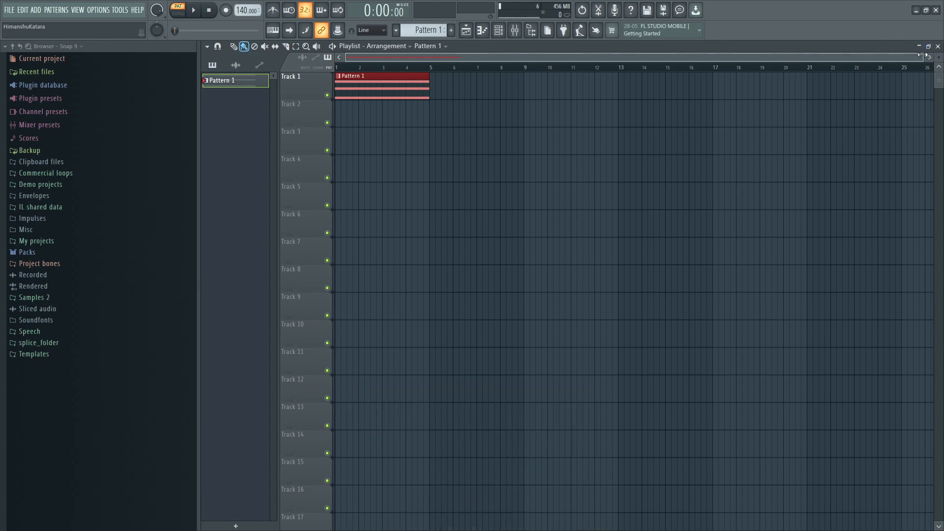
Create an automation clip for the volume fader of the Master mixer track.
left_click_drag(926, 57, 606, 68)
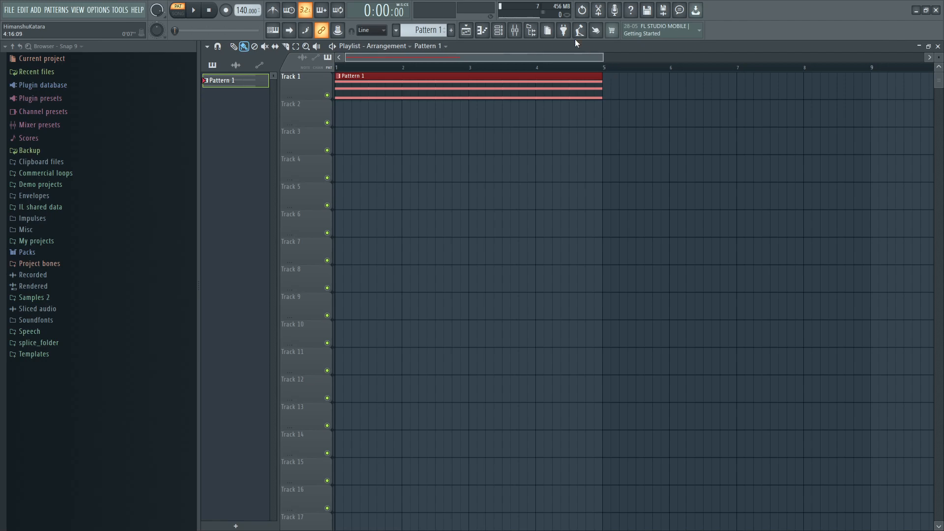
left_click(515, 30)
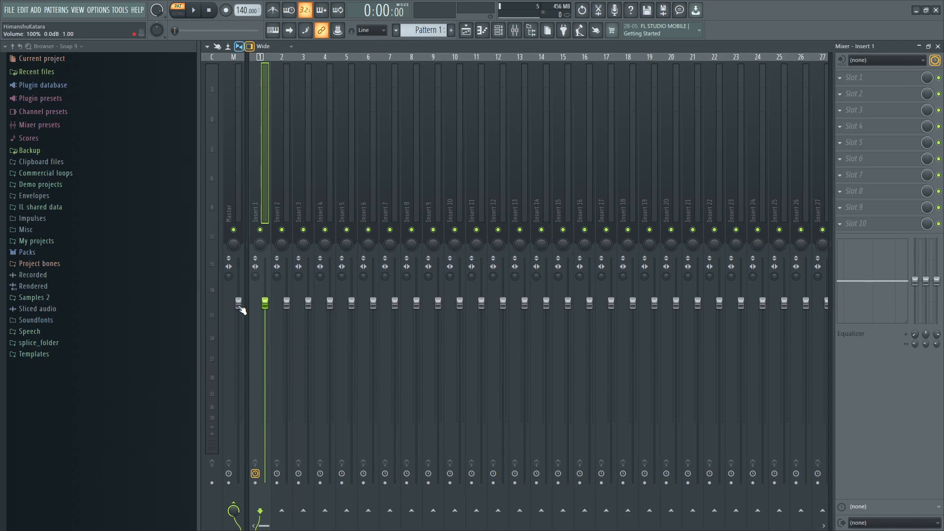
right_click(241, 309)
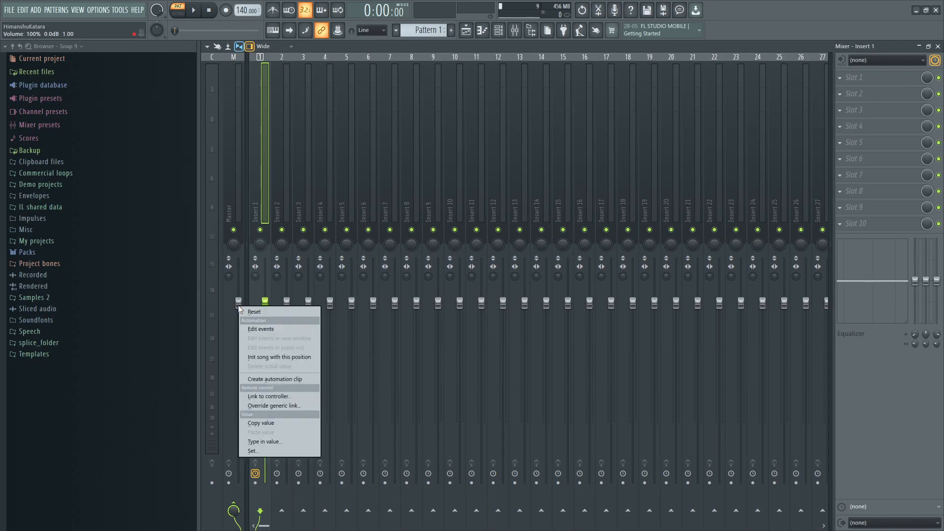
left_click(264, 376)
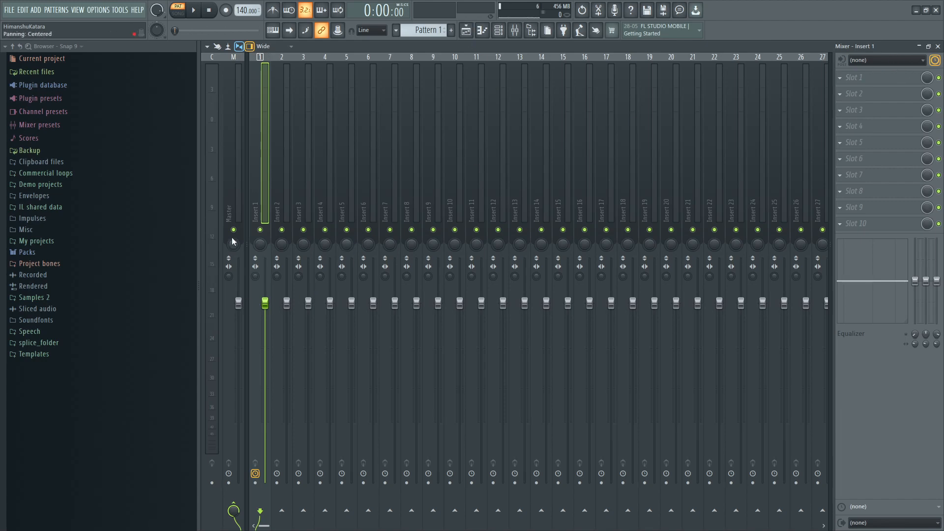
left_click(236, 211)
right_click(259, 247)
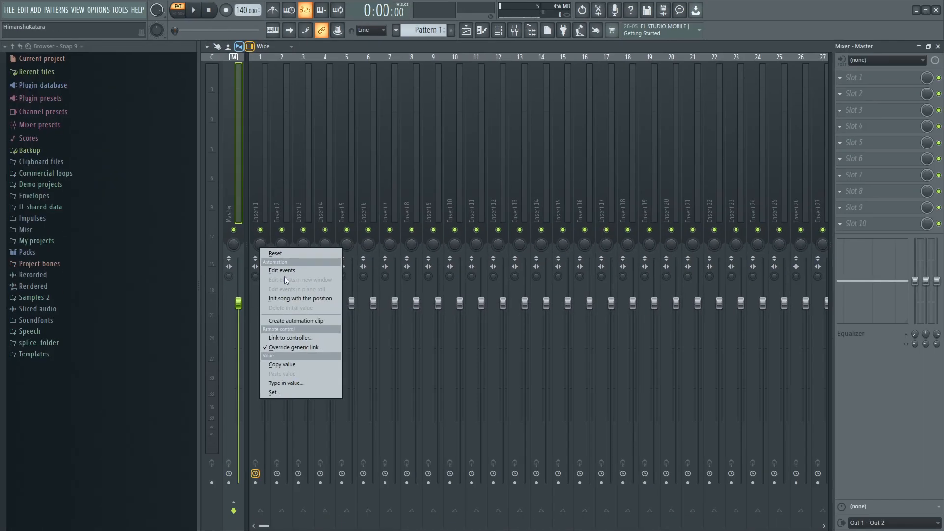
right_click(234, 305)
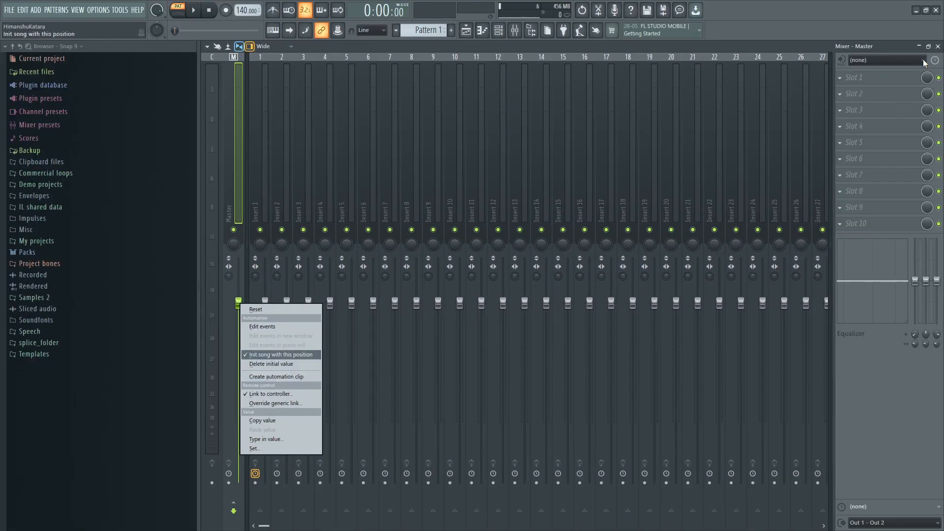
left_click(276, 376)
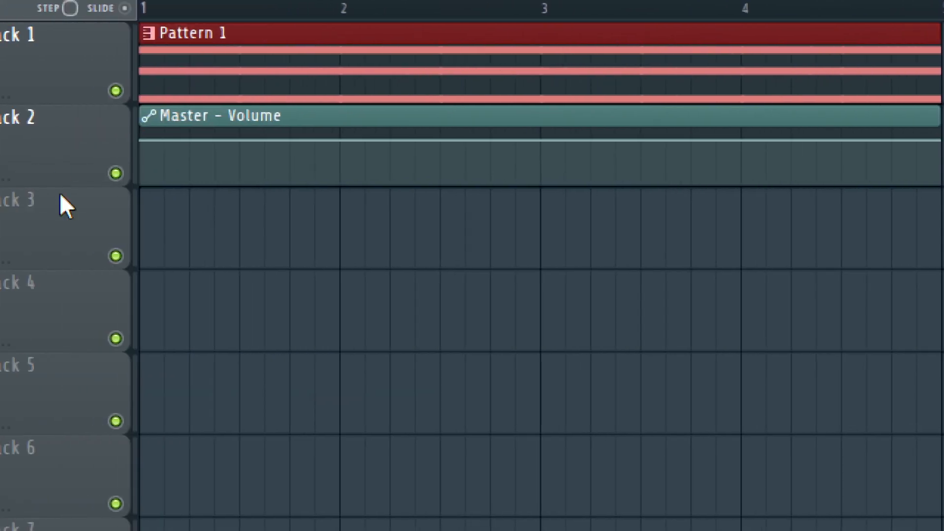
Raise the first point of the Master - Volume automation clip to near the clip's upper limit.
mouse_move(143, 140)
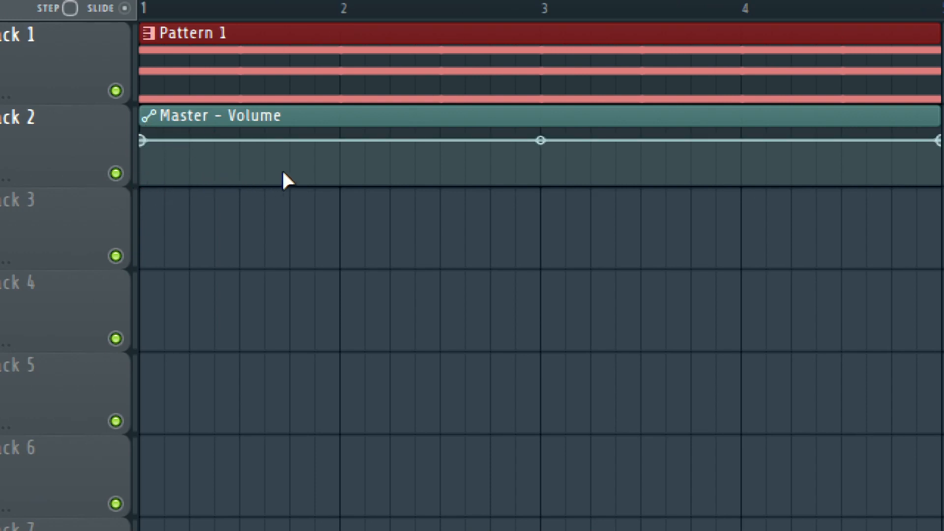
mouse_move(333, 184)
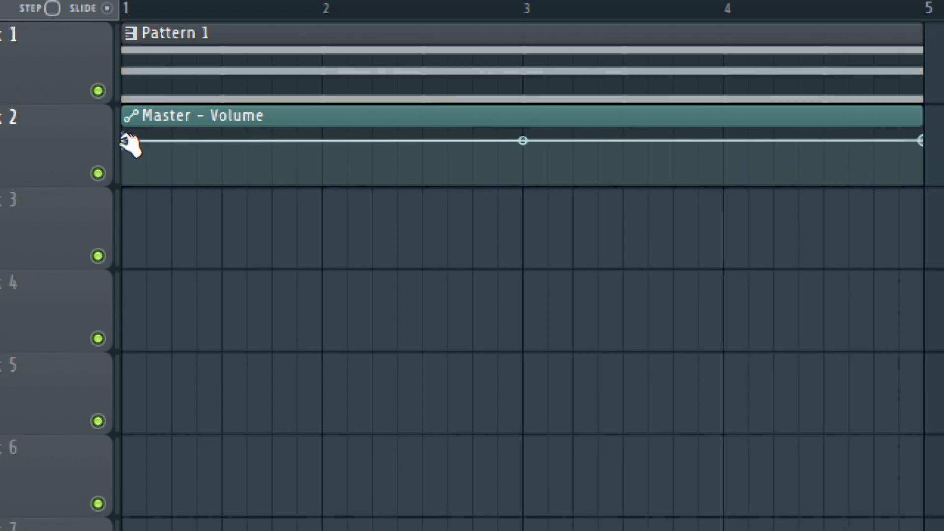
left_click_drag(121, 141, 129, 106)
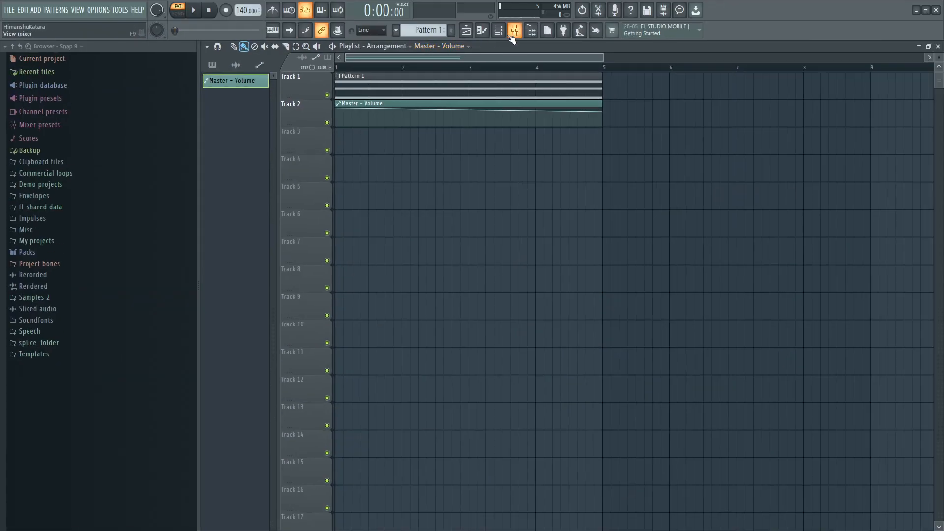
Copy the Master track's volume fader value and paste it (80%) onto the first point of the Master - Volume clip.
left_click(514, 31)
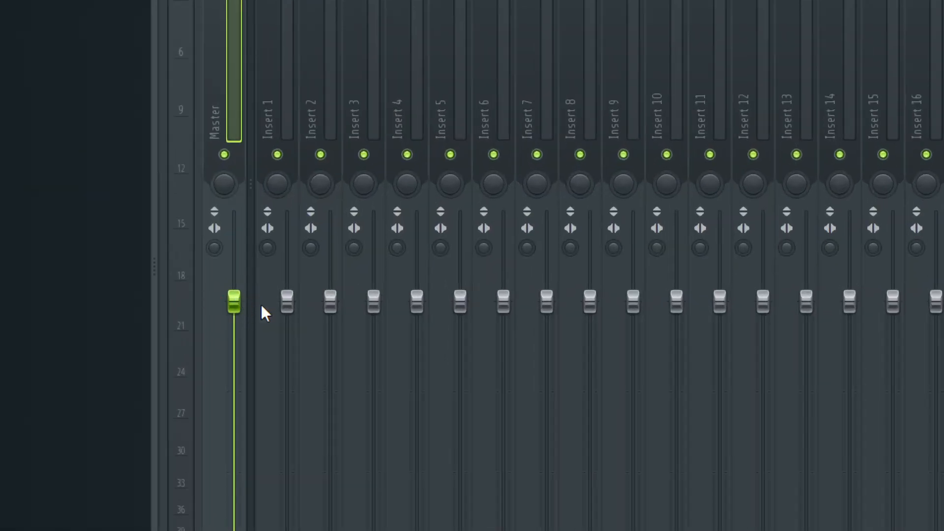
right_click(232, 307)
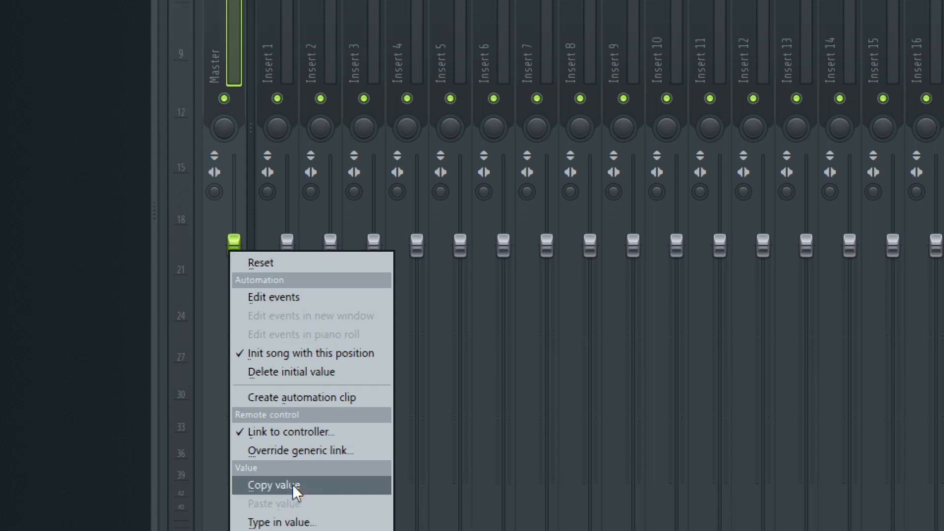
left_click(303, 484)
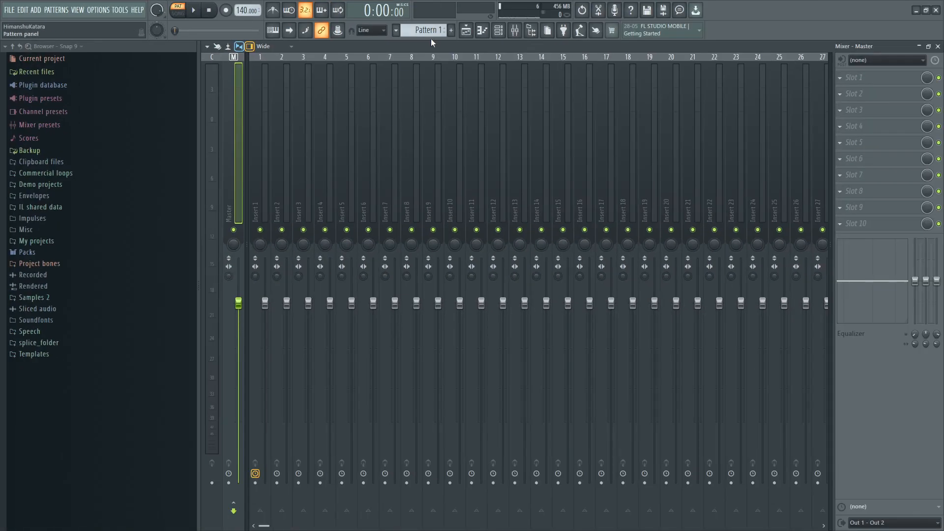
left_click(465, 32)
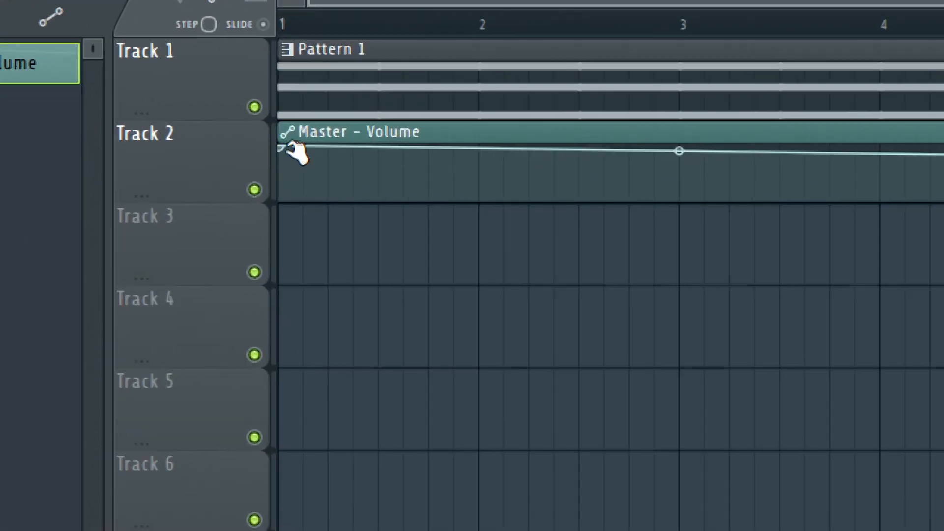
right_click(280, 150)
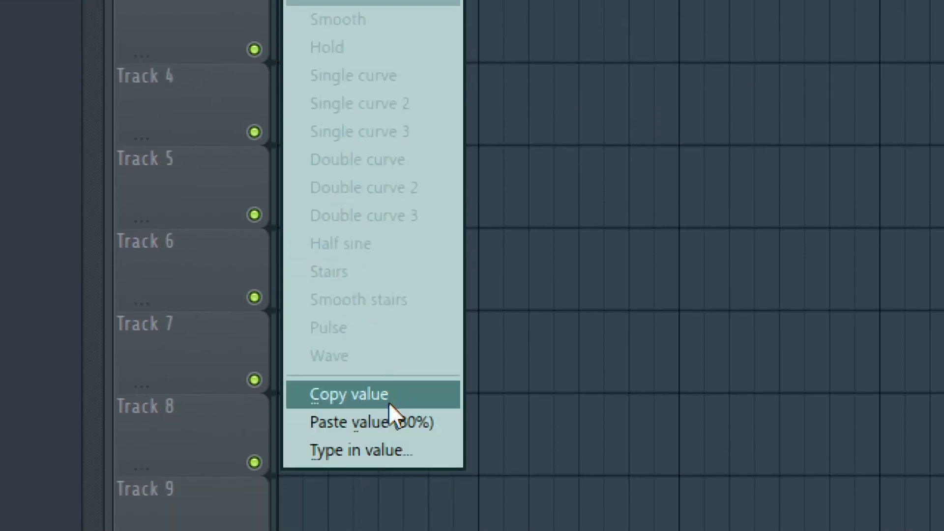
left_click(396, 422)
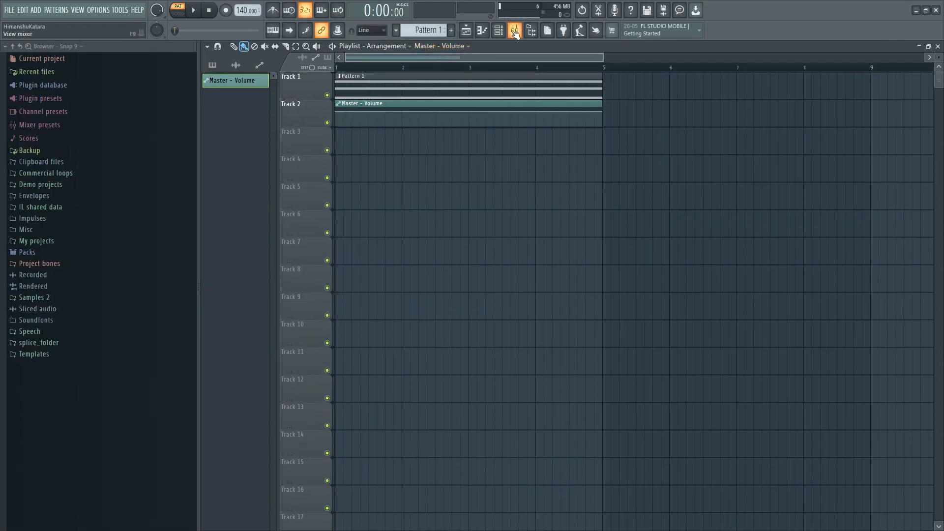
Lower the Master track's volume fader to 52% (-12.0 dB) and copy its value.
left_click(515, 31)
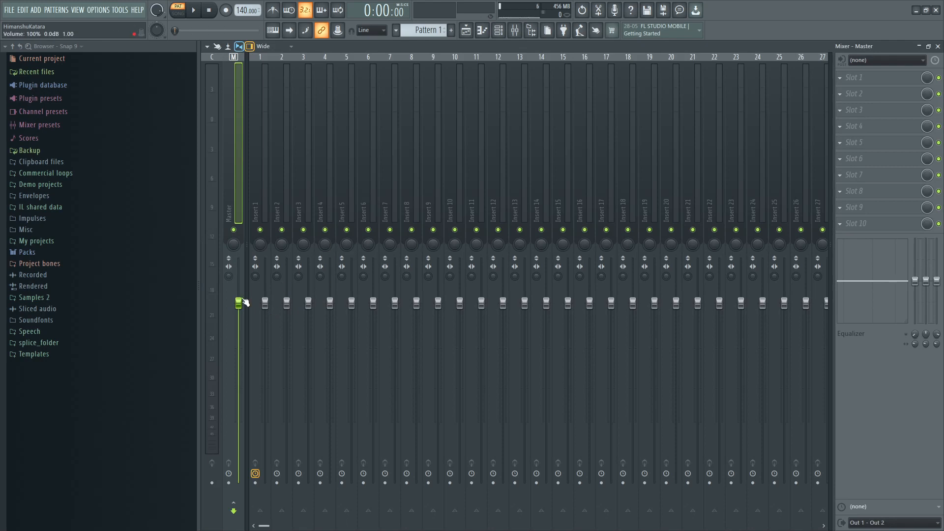
left_click_drag(239, 302, 238, 388)
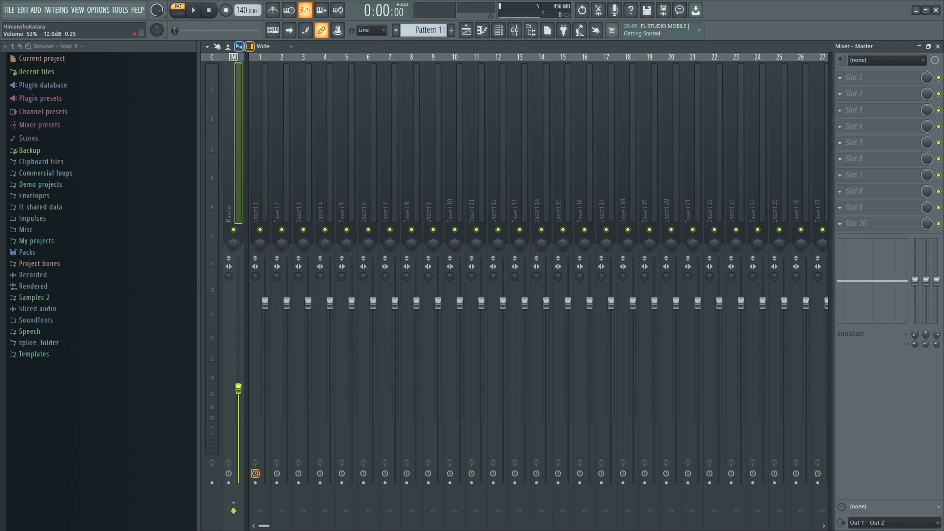
right_click(243, 388)
left_click(283, 489)
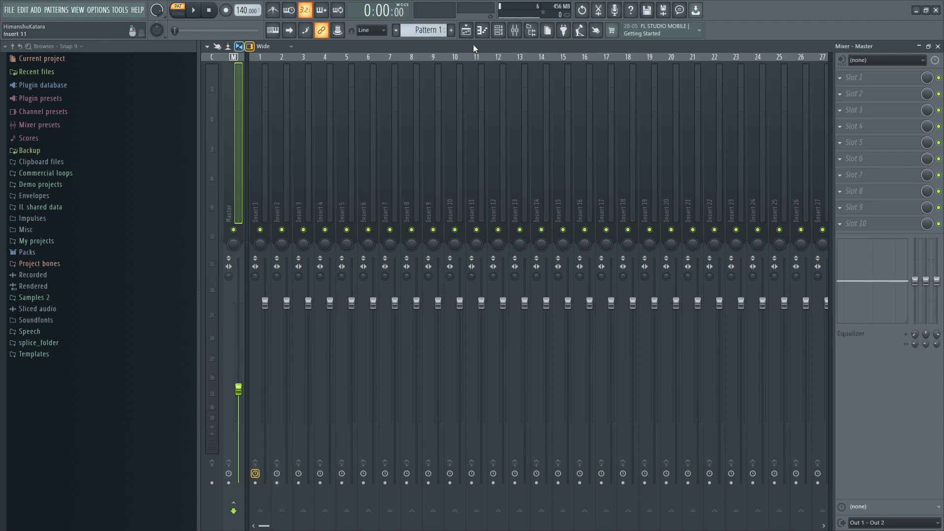
Paste the copied fader value onto the first point of the Master - Volume clip in the playlist.
left_click(465, 30)
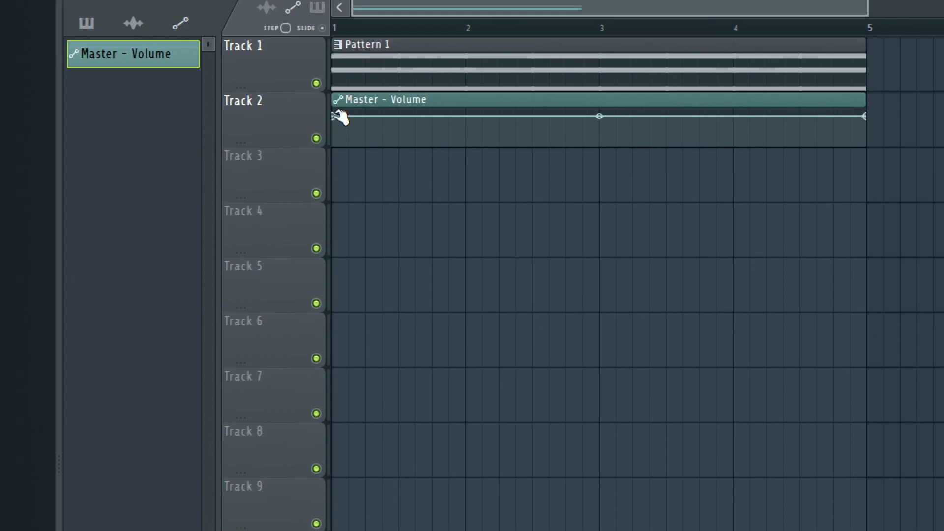
right_click(337, 112)
left_click(425, 391)
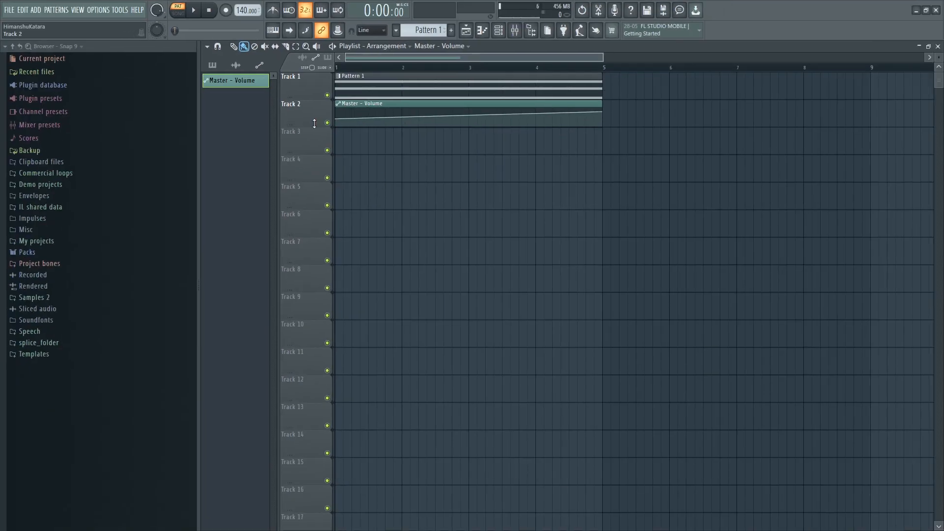
Enlarge Track 2's height and bend the middle of the Master - Volume automation curve slightly upward.
left_click_drag(314, 123, 315, 246)
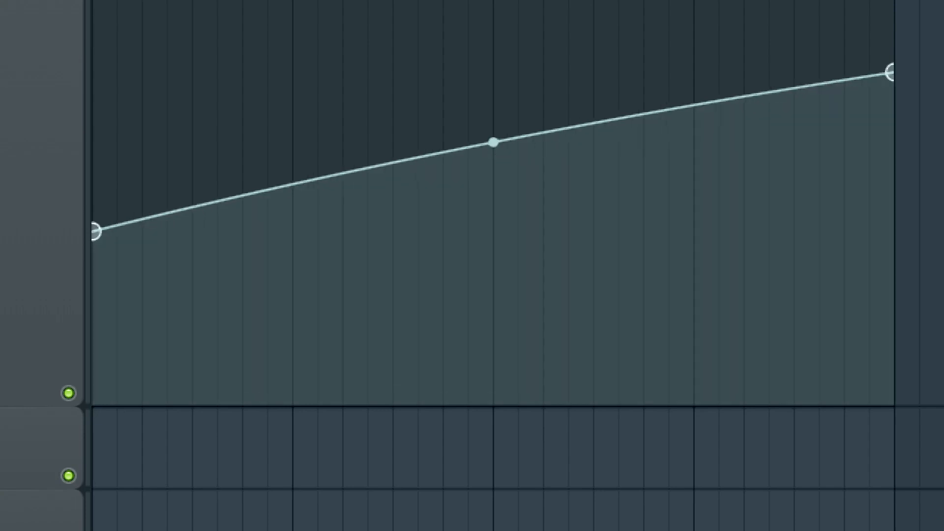
mouse_move(496, 154)
left_mouse_down()
mouse_move(496, 123)
mouse_move(495, 217)
mouse_move(493, 96)
mouse_move(493, 137)
left_mouse_up()
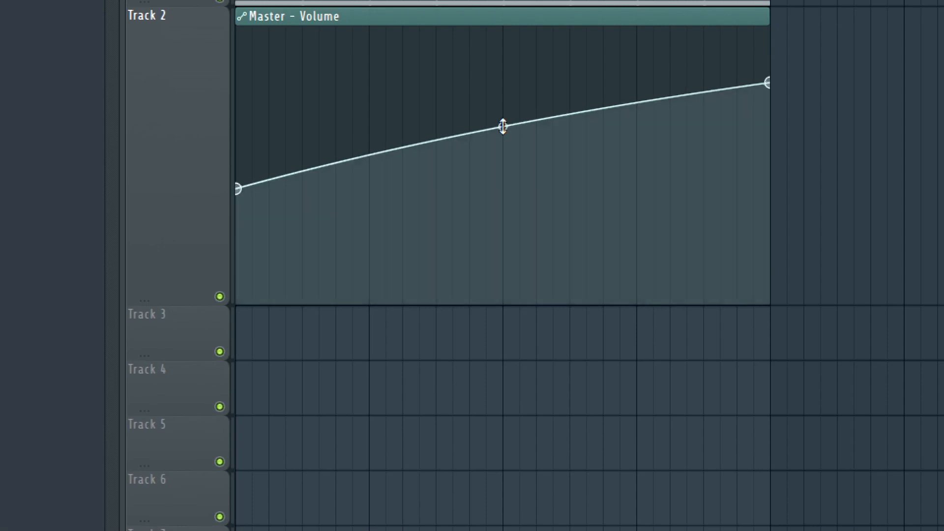
Add automation points at bars 2 and 3 and bend the segments into a steep rise, a plateau and a late rise.
right_click(371, 153)
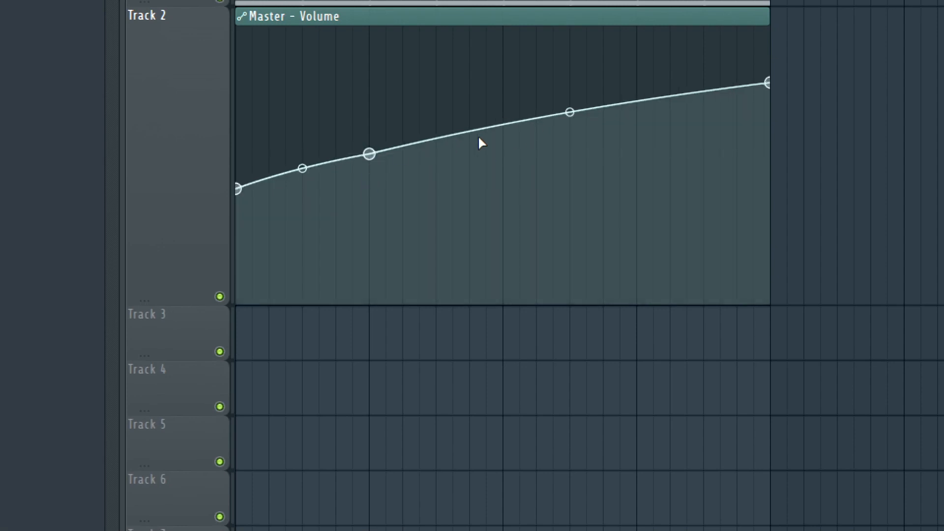
right_click(502, 122)
left_click_drag(302, 168, 302, 187)
left_click_drag(436, 136, 436, 122)
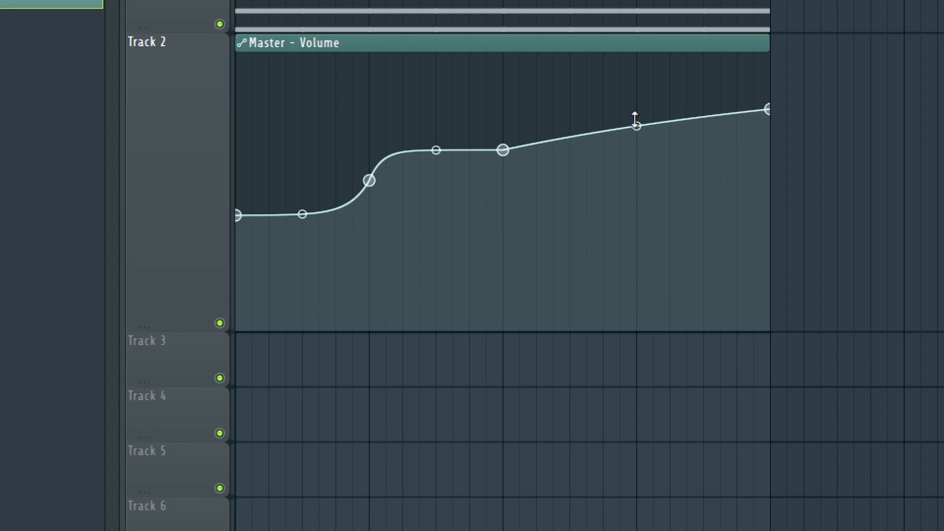
left_click_drag(634, 120, 636, 148)
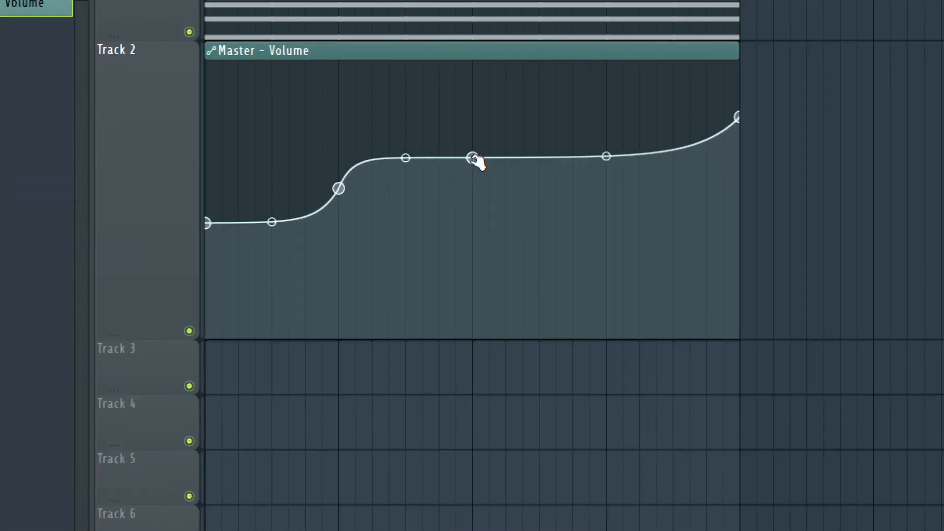
Copy the value of the automation point at bar 3 and paste it (65%) onto the Master track's volume fader.
right_click(472, 159)
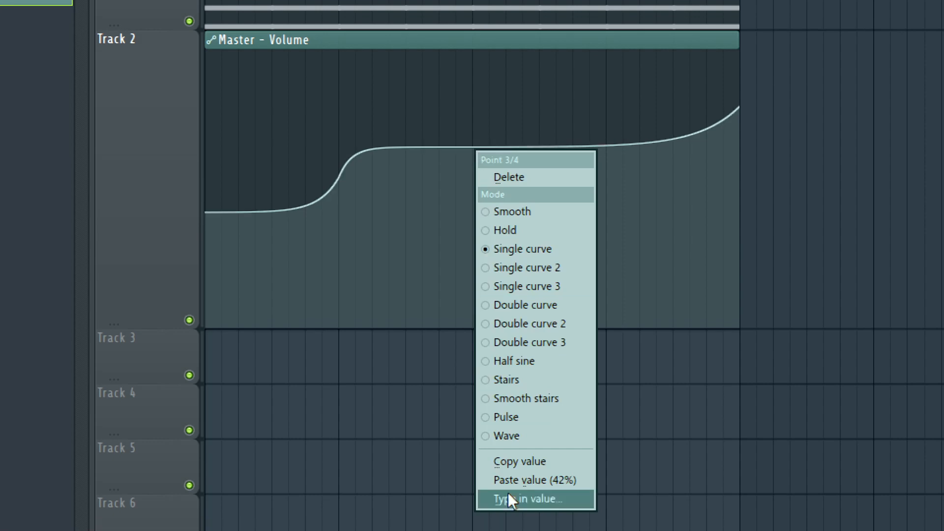
left_click(525, 468)
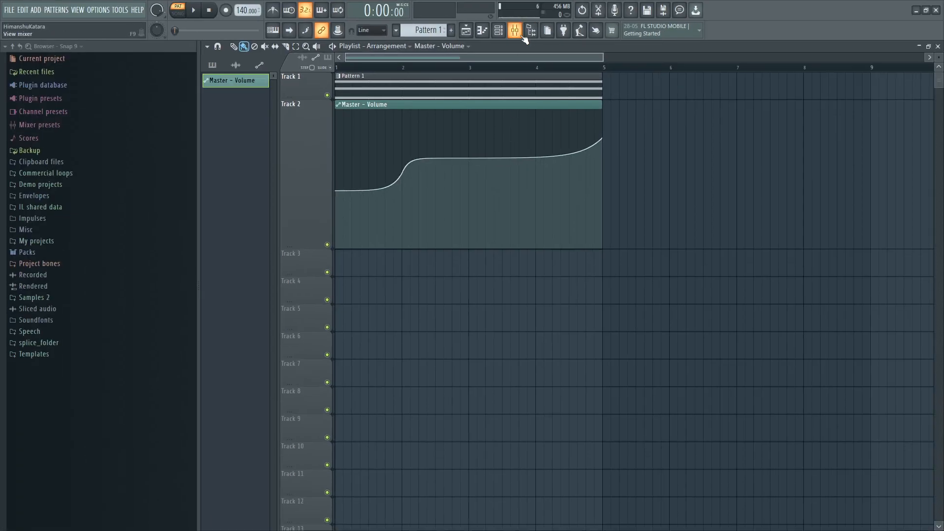
left_click(553, 26)
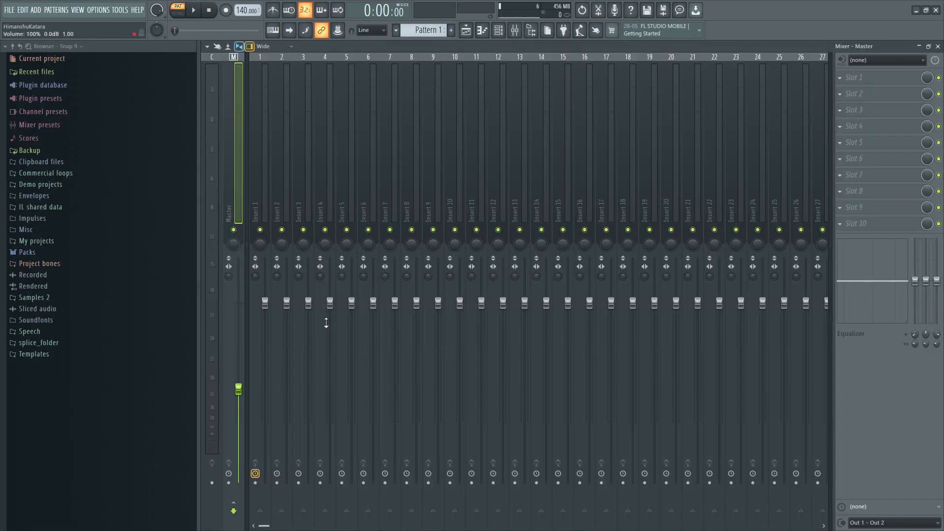
right_click(239, 388)
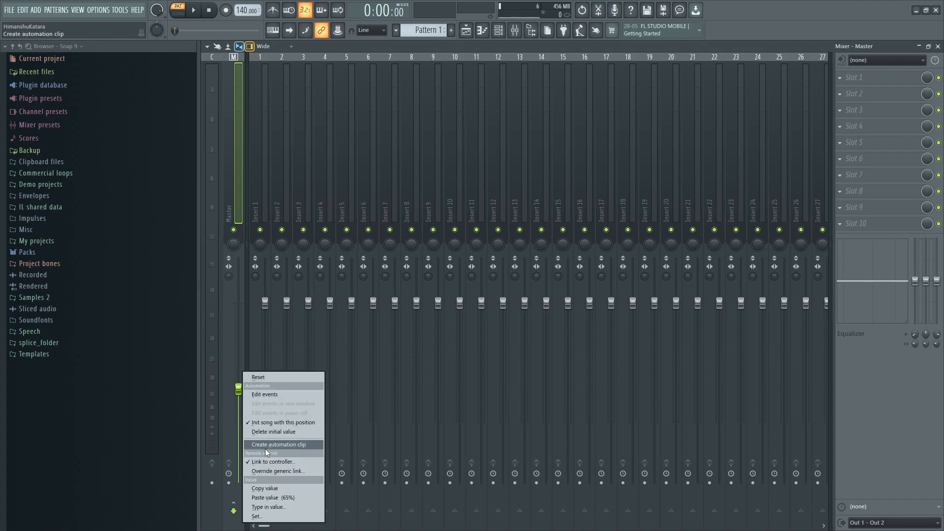
left_click(269, 496)
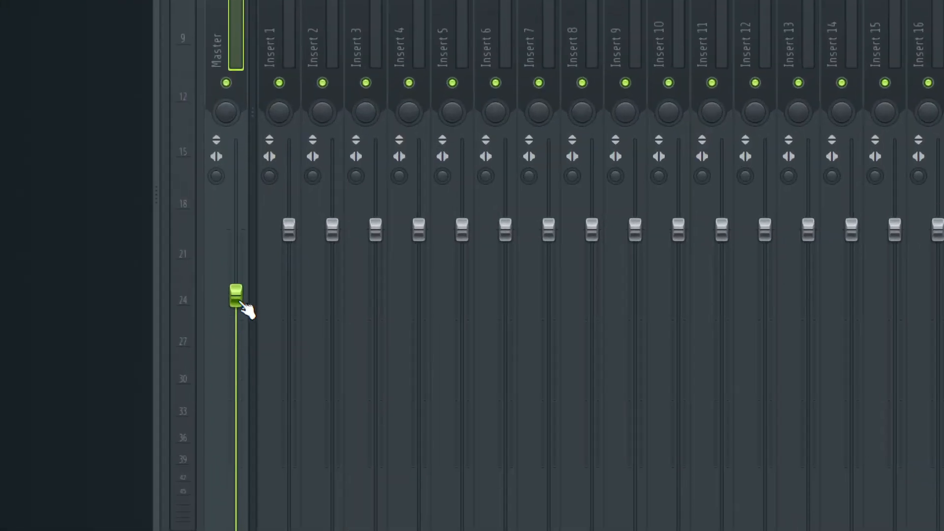
Lower the Master track's volume fader slightly in the mixer.
right_click(240, 340)
left_click(235, 295)
left_click_drag(236, 296, 236, 334)
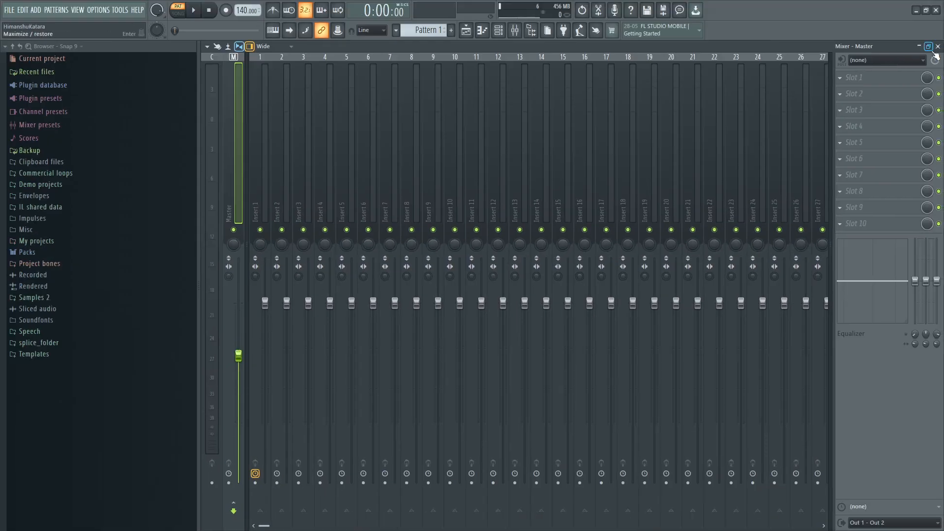
Close the mixer and open the settings window of the Master - Volume automation clip.
left_click(937, 47)
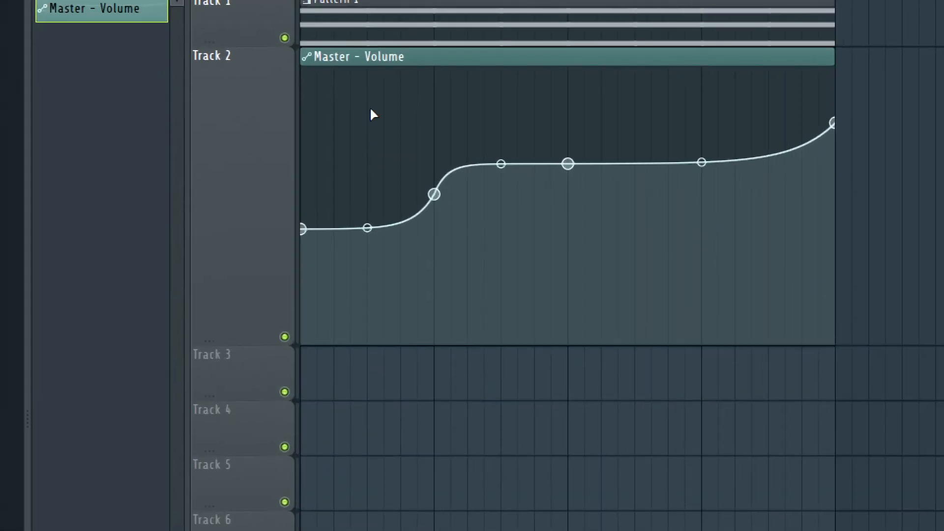
double_click(382, 58)
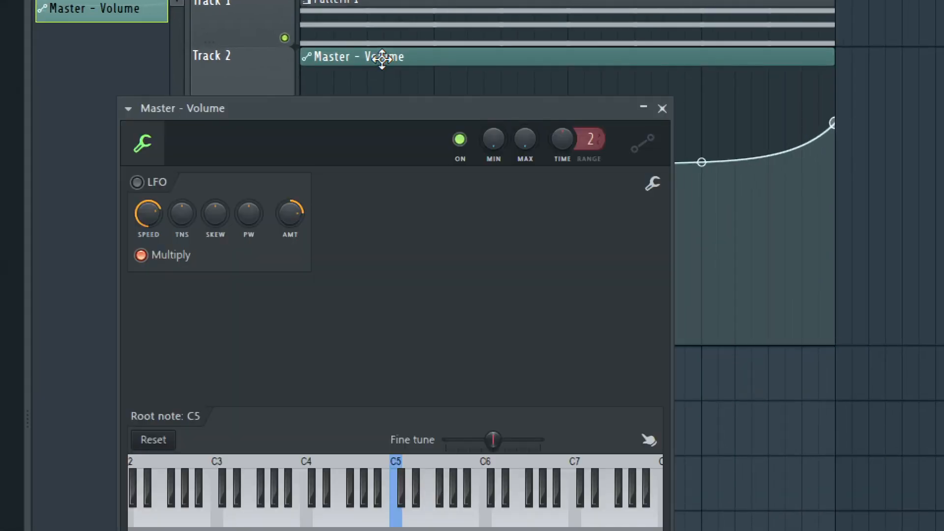
left_click_drag(273, 111, 300, 65)
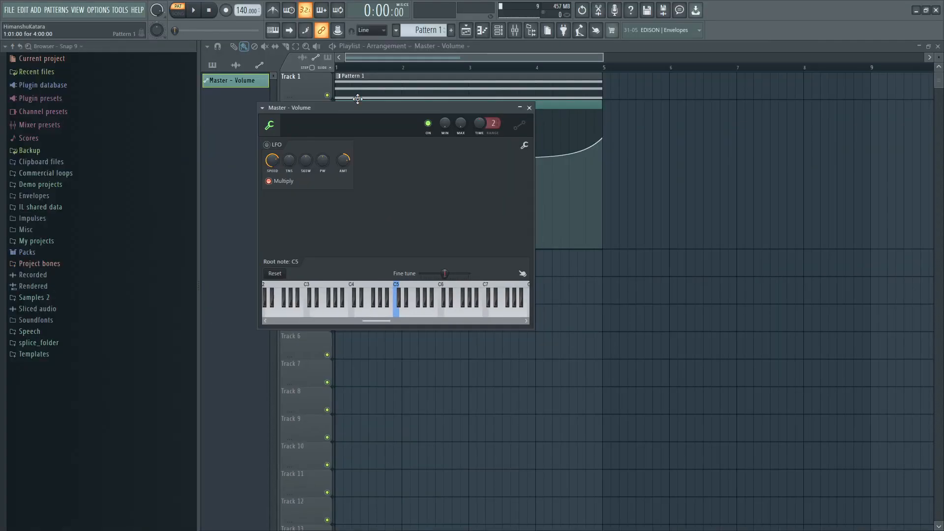
Close the clip settings and show the mixer as a smaller floating window below the Master - Volume curve.
left_click(529, 108)
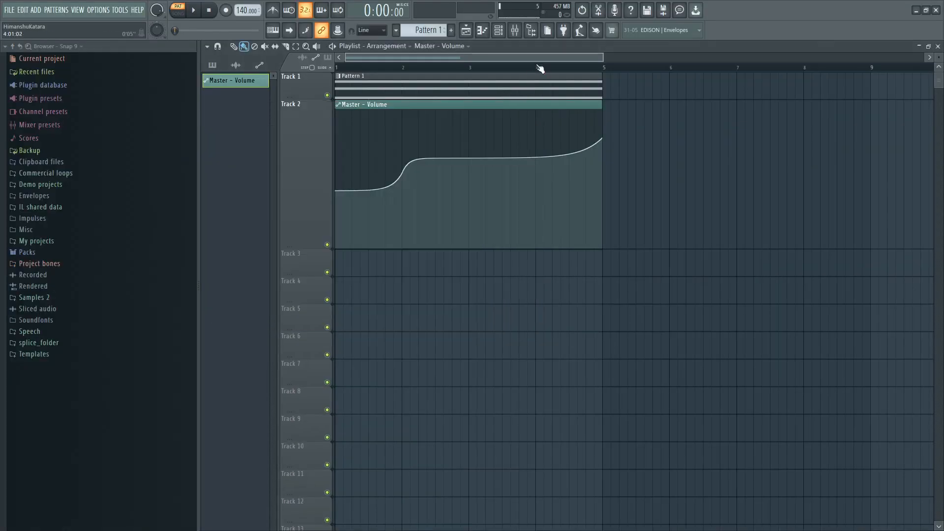
mouse_move(339, 191)
left_click(515, 30)
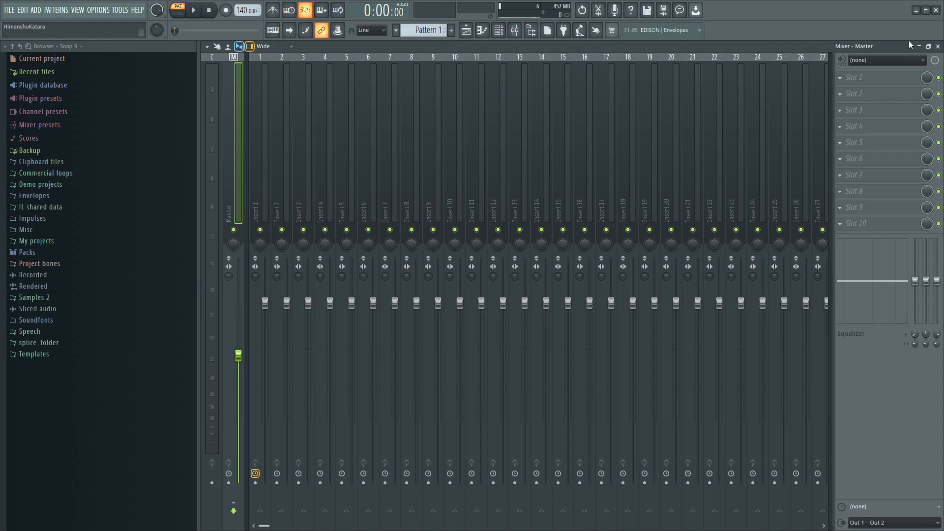
left_click(928, 46)
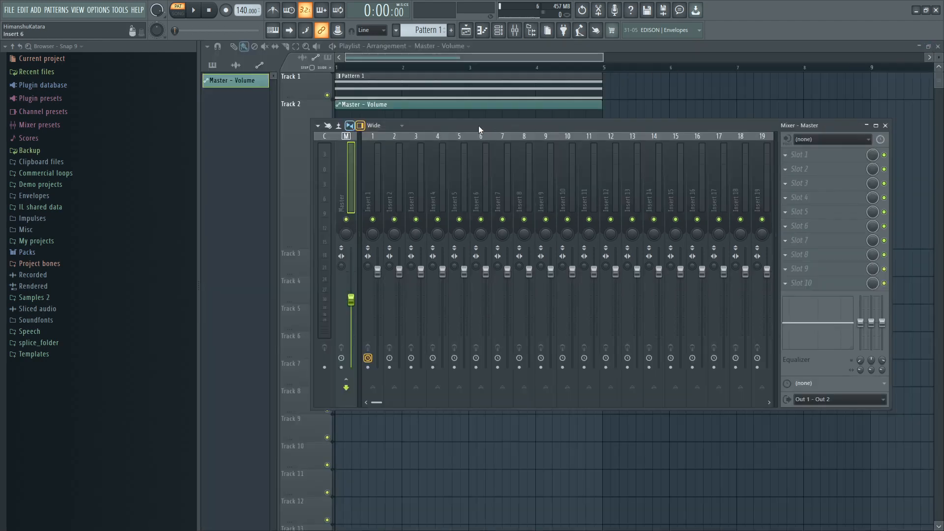
left_click_drag(479, 126, 472, 246)
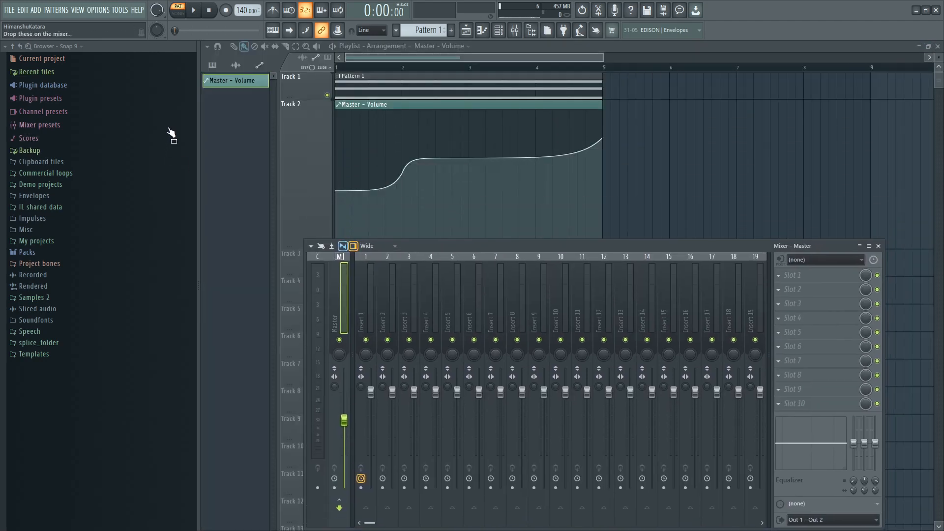
Play the arrangement in song mode to watch the Master fader follow the curve, stop playback and close the mixer.
left_click(178, 10)
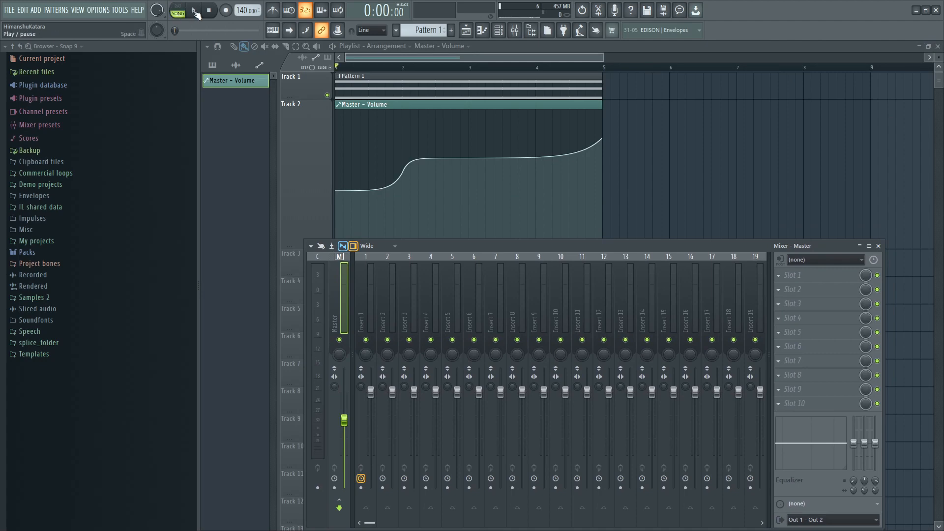
left_click(193, 10)
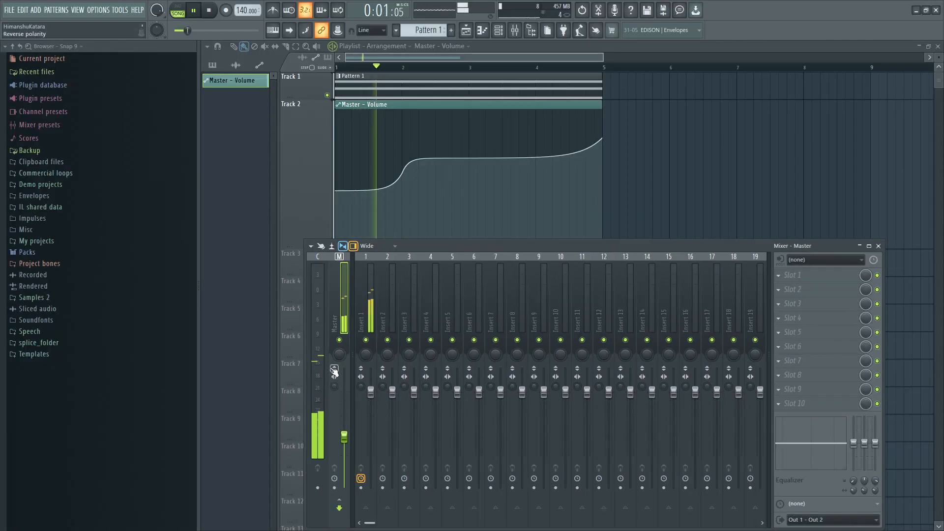
left_click(211, 10)
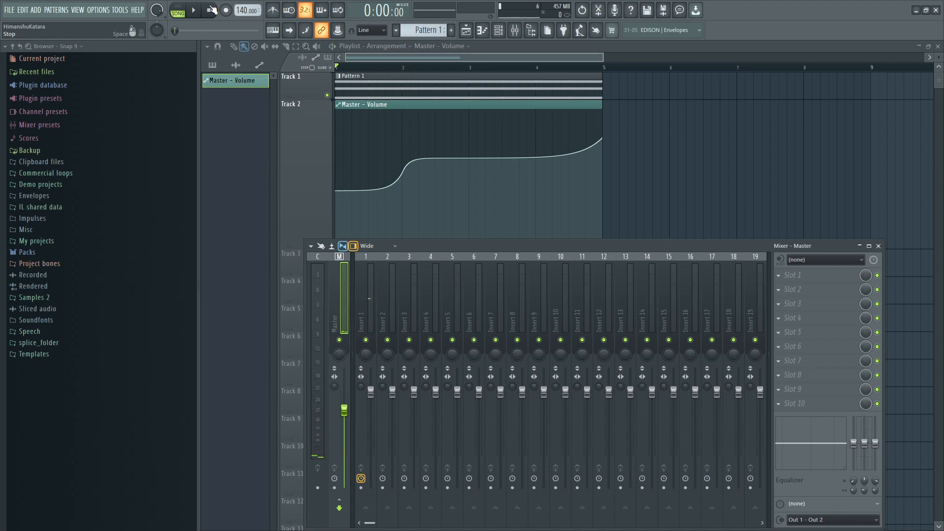
left_click(877, 246)
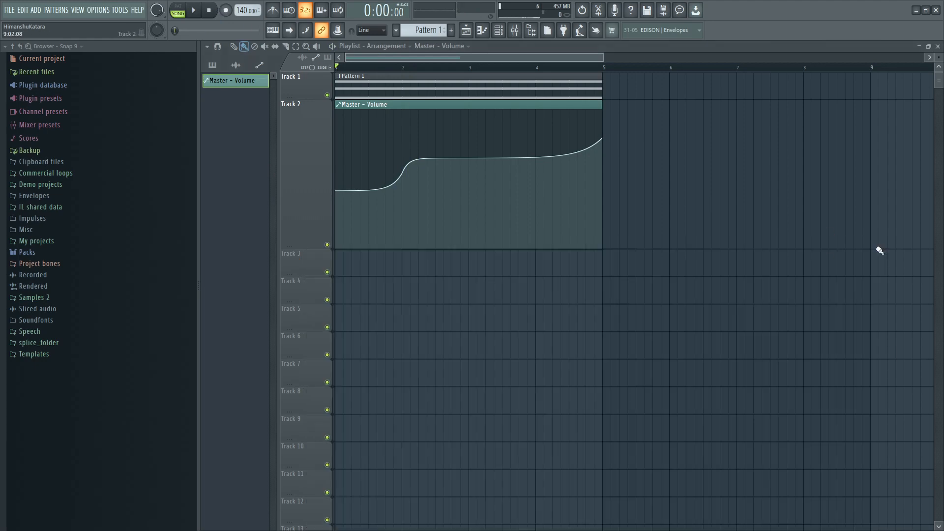
Enable the LFO in the Master - Volume clip settings, slow its speed, and adjust its tension and skew.
double_click(381, 104)
left_click_drag(320, 105, 457, 63)
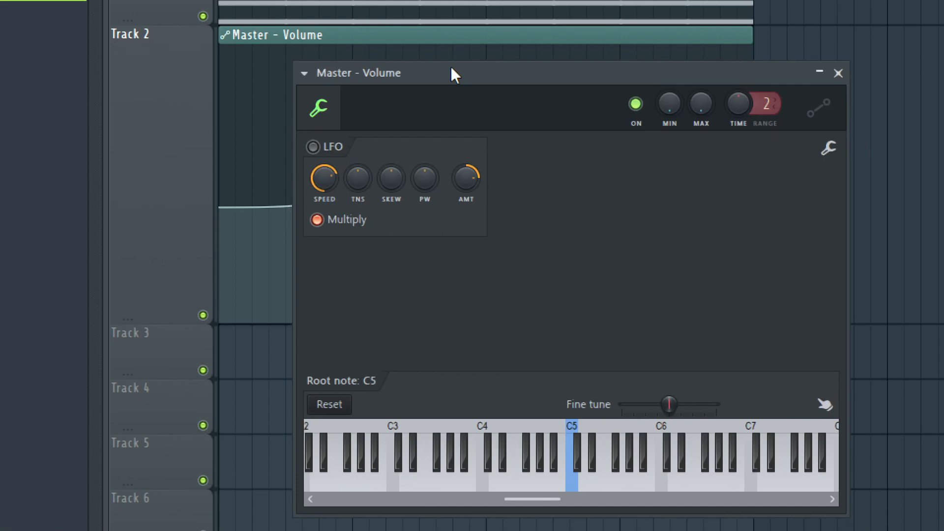
left_click(330, 159)
left_click_drag(370, 81, 432, 278)
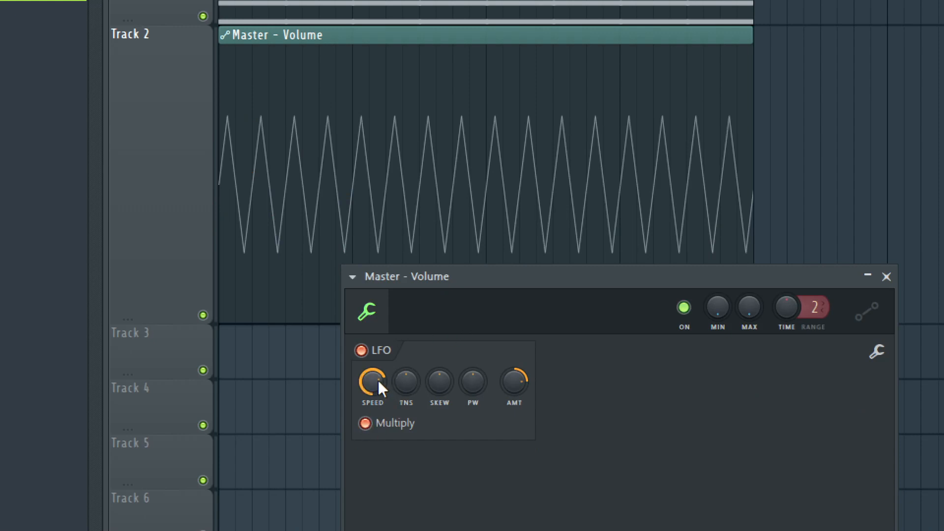
left_click_drag(377, 380, 378, 390)
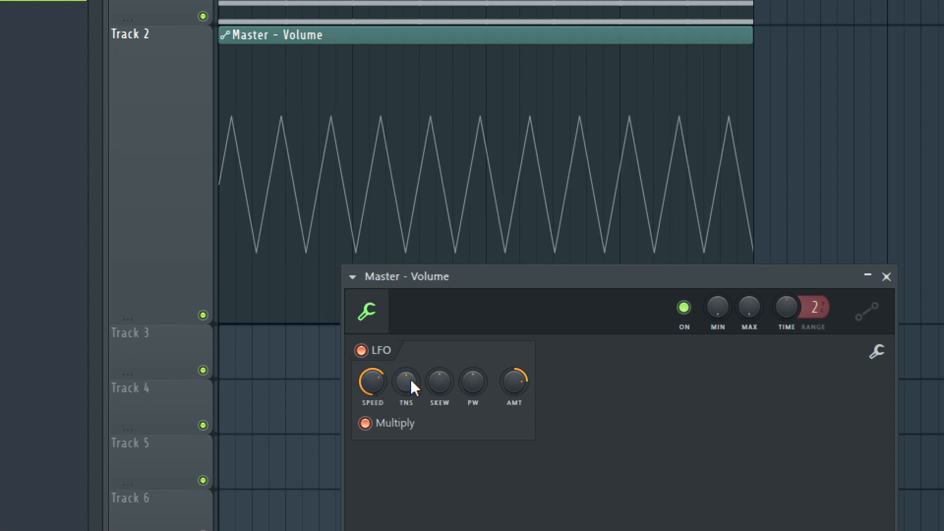
left_click_drag(406, 382, 451, 395)
left_click(877, 351)
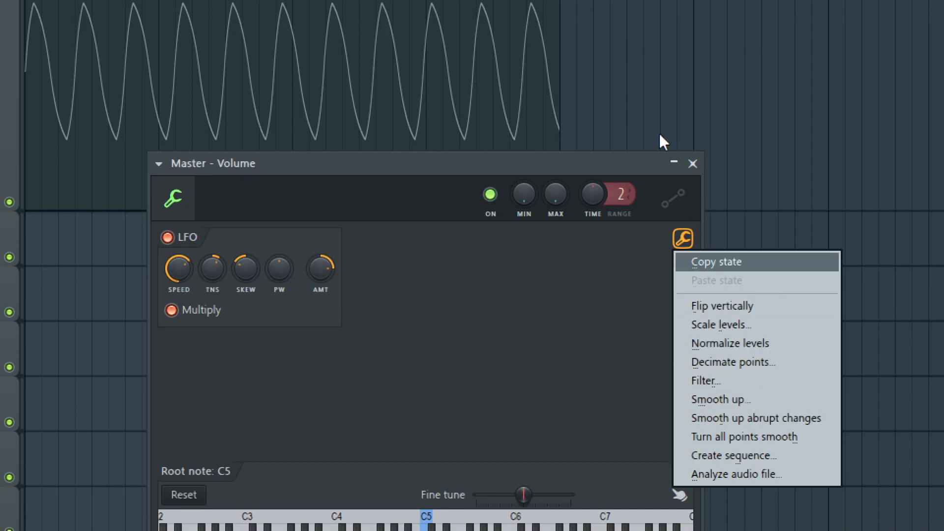
left_click(694, 164)
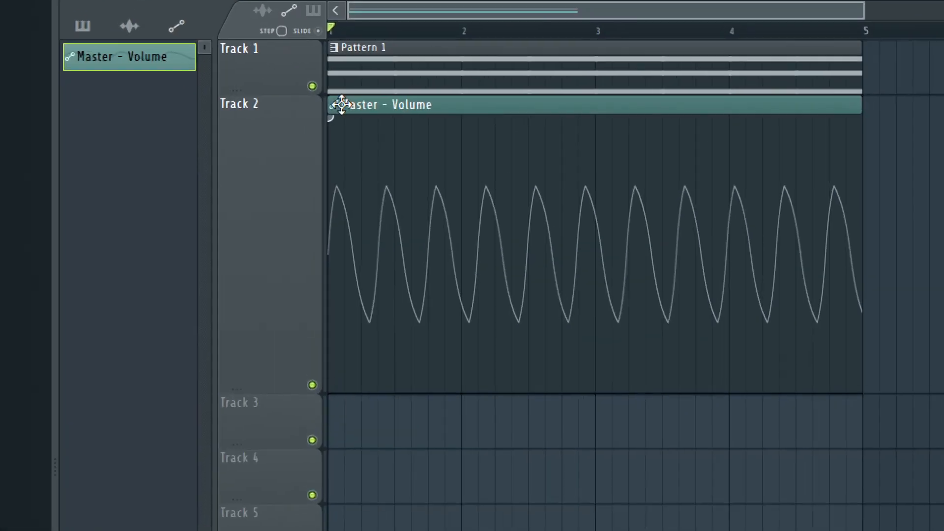
right_click(338, 104)
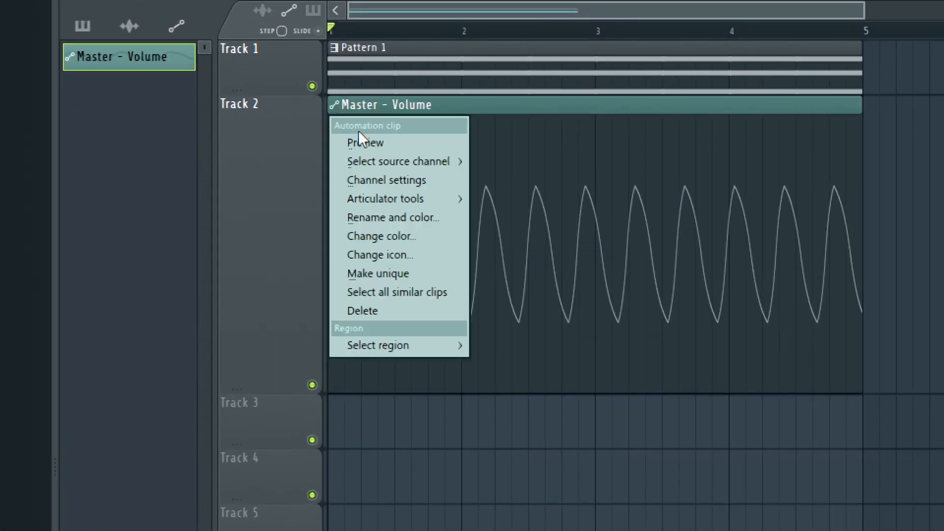
left_click(440, 104)
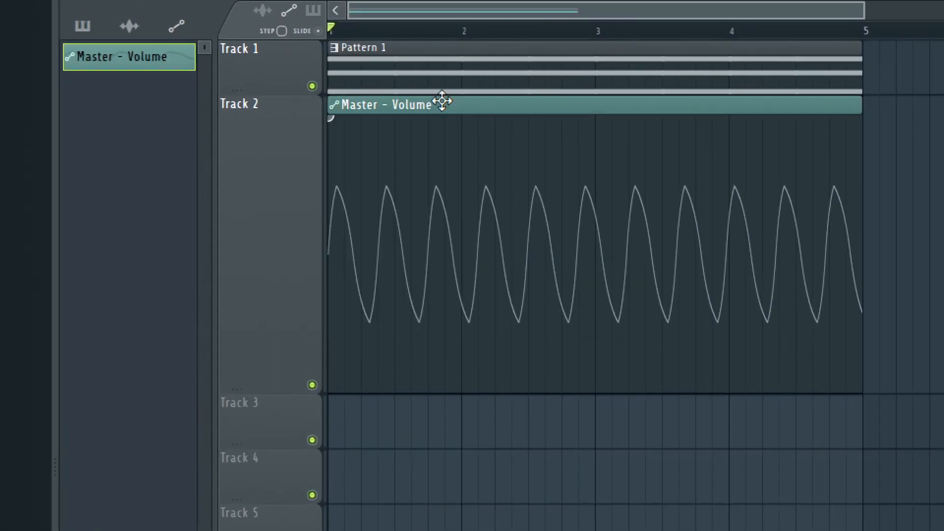
Turn off the LFO of the Master - Volume automation clip and close its settings window.
double_click(441, 105)
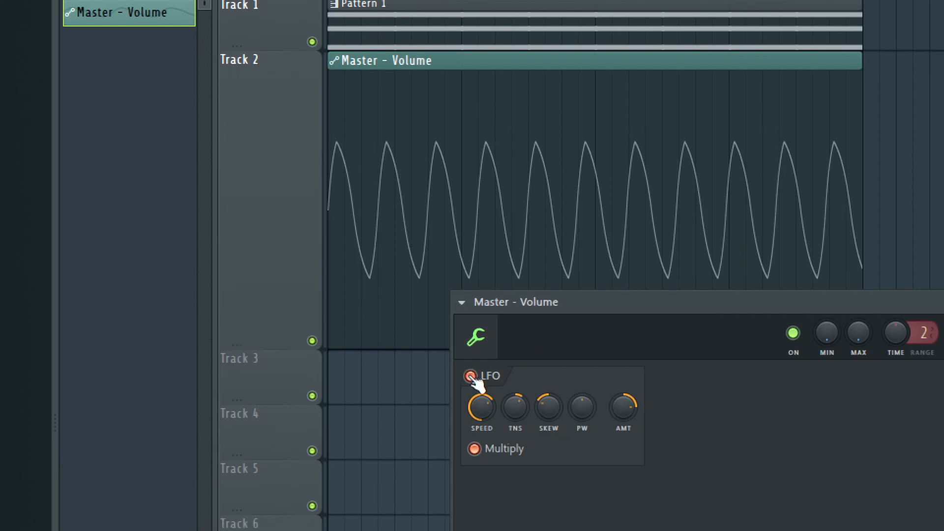
left_click(470, 376)
left_click_drag(695, 301, 352, 331)
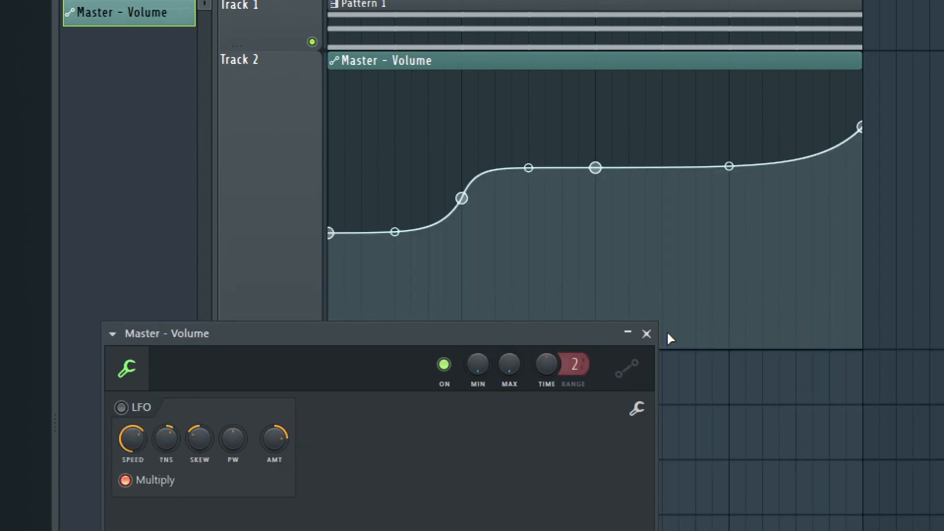
left_click(646, 333)
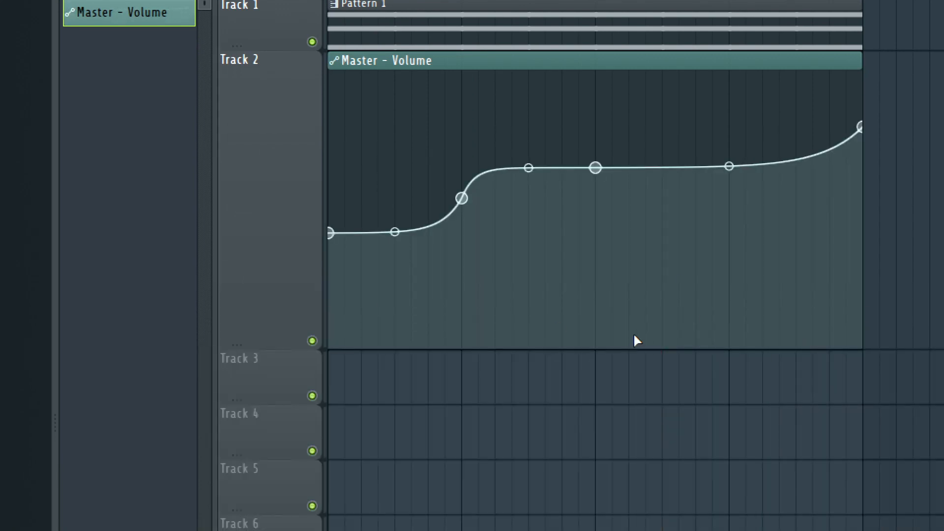
Copy the state of the Master - Volume automation clip with the articulator tools.
left_click(335, 60)
mouse_move(441, 154)
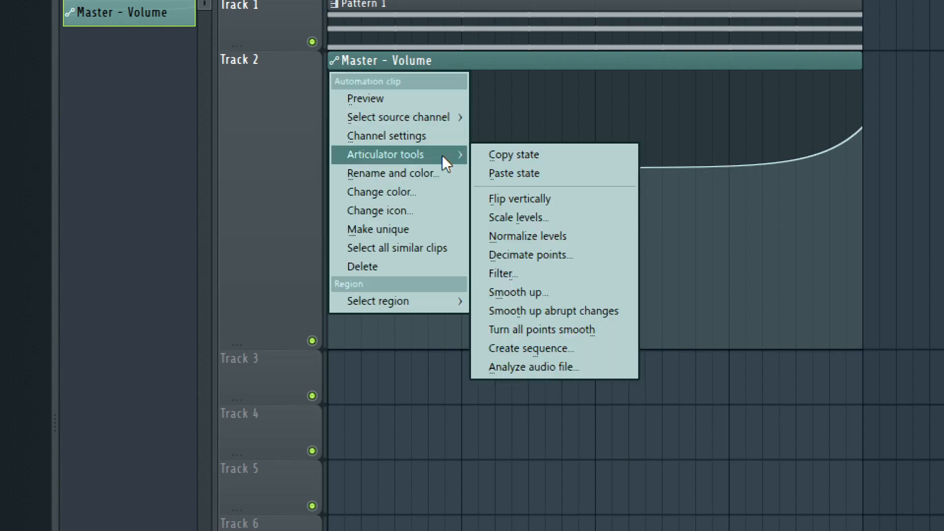
left_click(489, 156)
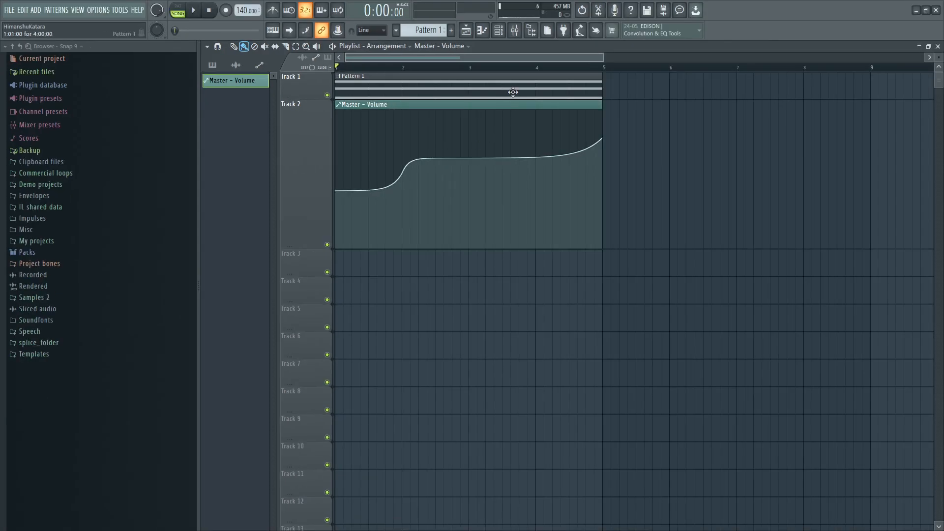
Create an automation clip for the Insert 1 volume fader from the mixer and close the mixer.
left_click(515, 30)
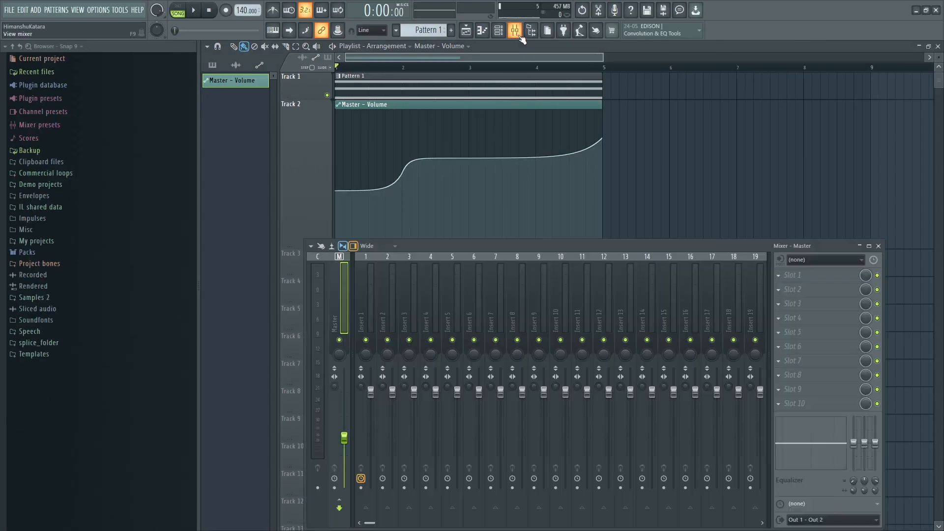
right_click(374, 392)
left_click(397, 445)
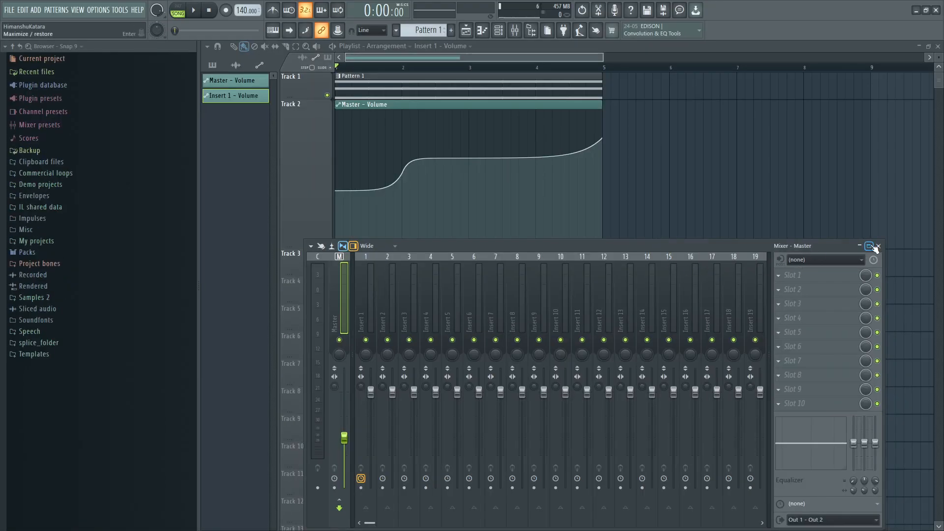
left_click(878, 246)
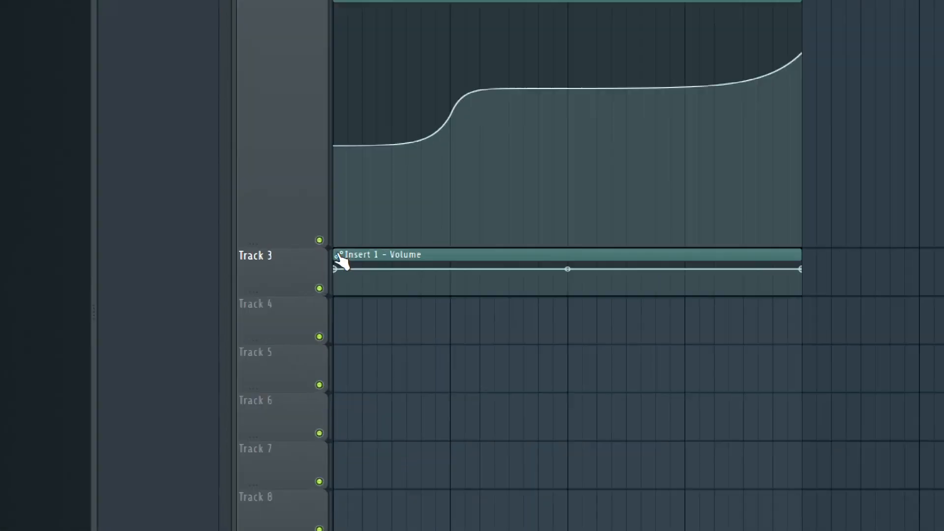
Paste the copied state into the Insert 1 - Volume clip and make Track 3 taller.
right_click(340, 261)
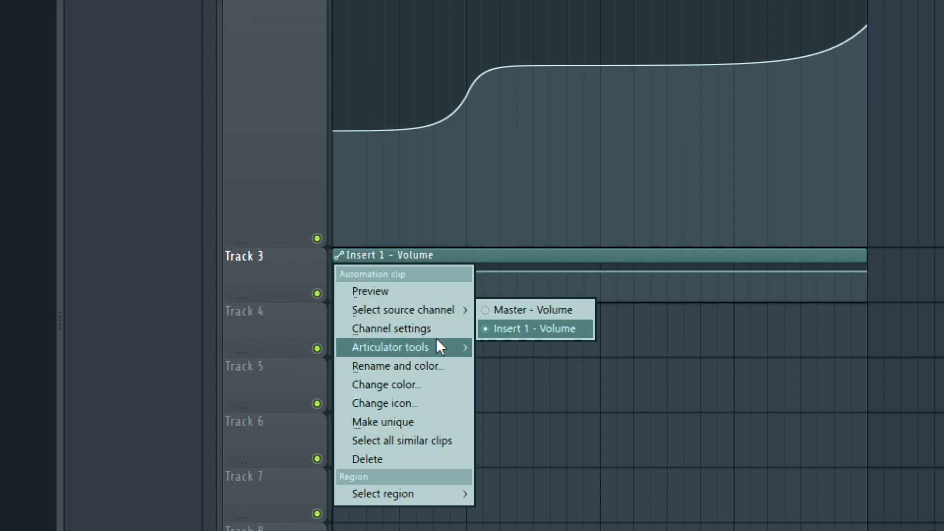
mouse_move(440, 347)
left_click(544, 366)
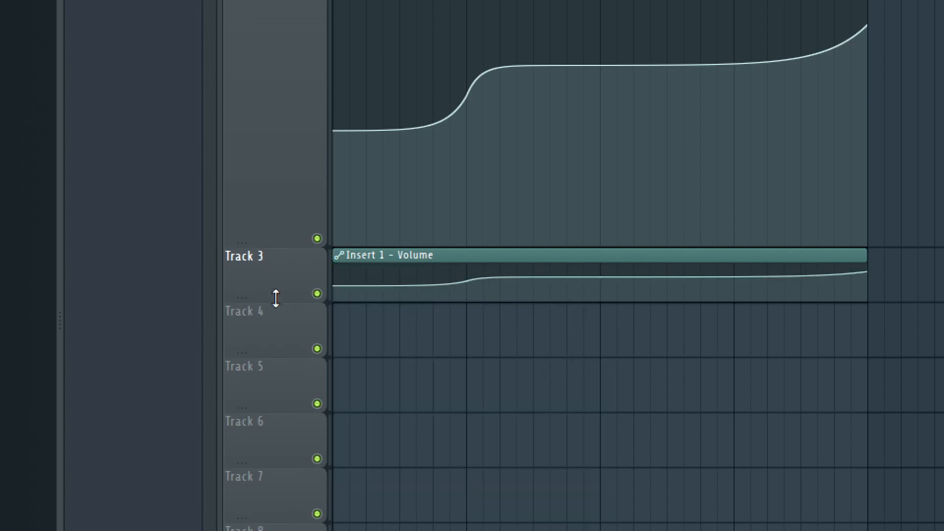
left_click_drag(258, 300, 266, 443)
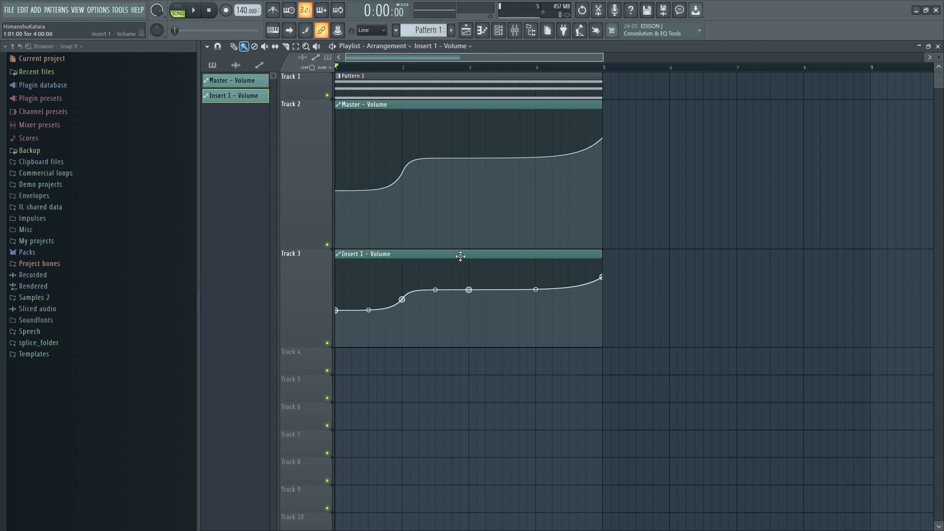
Delete the Insert 1 - Volume automation clip from the project.
right_click(244, 97)
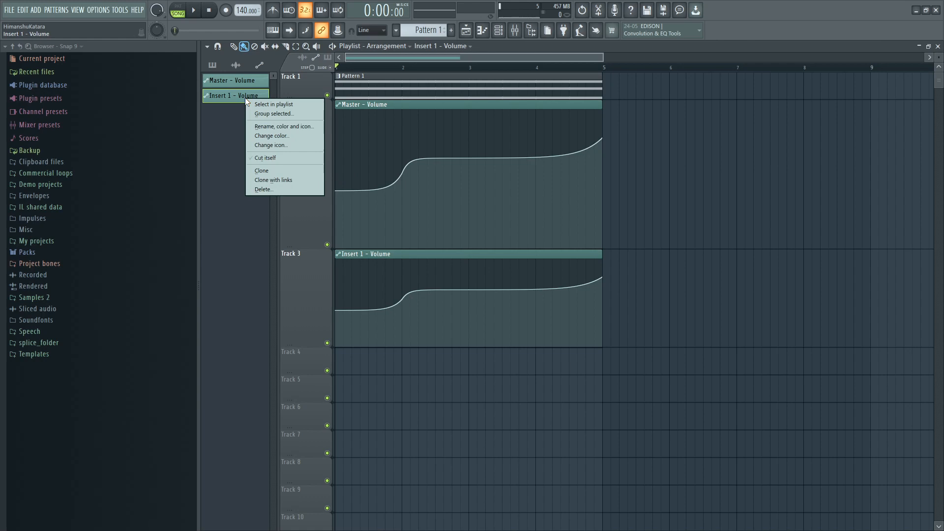
left_click(297, 191)
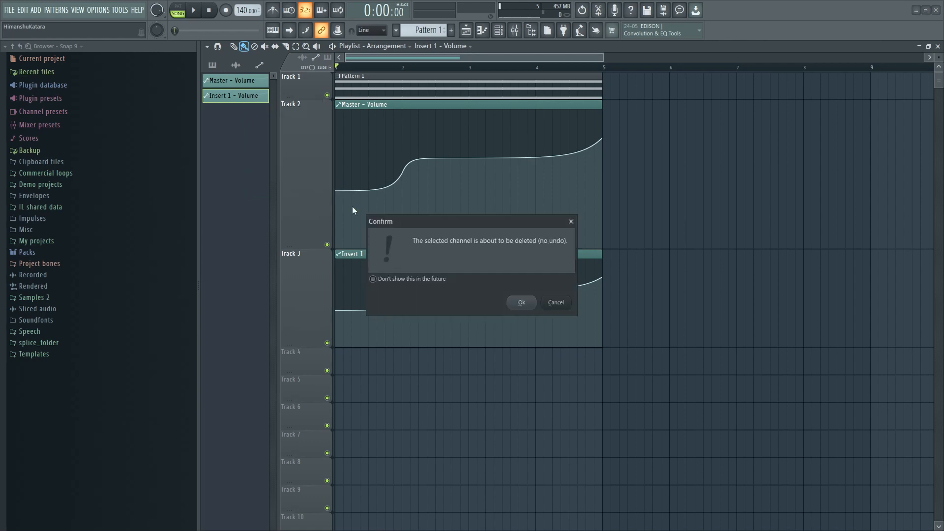
left_click(525, 303)
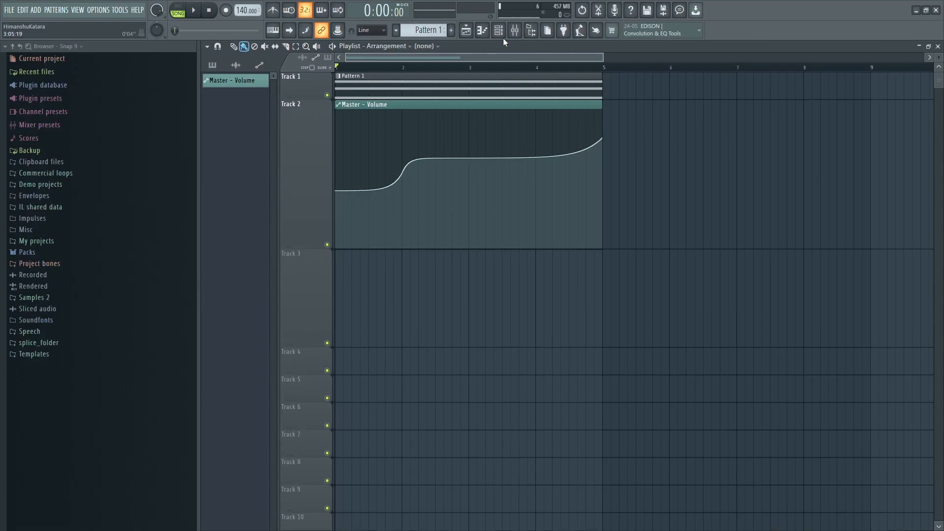
Link the Insert 1 volume fader to the Master - Volume automation clip as internal controller, leaving Remove conflicts off.
key("F9")
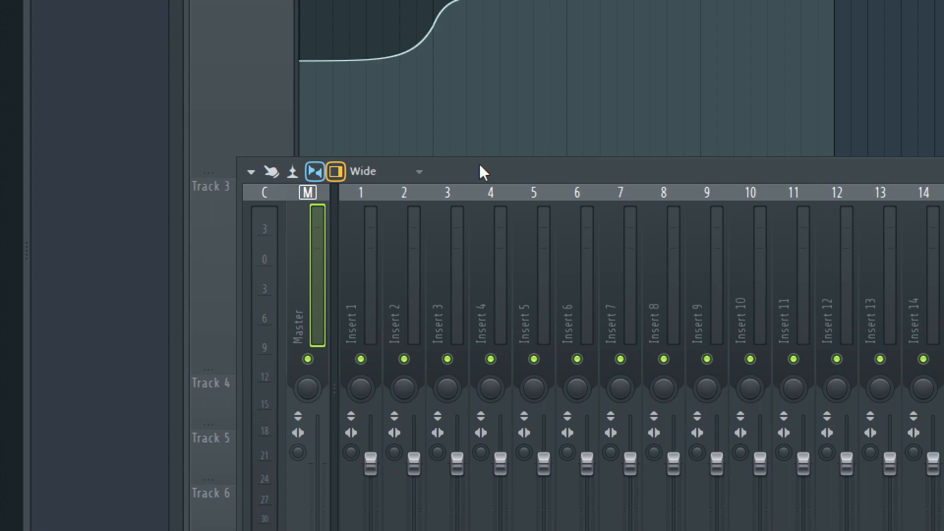
left_click_drag(480, 172, 523, 25)
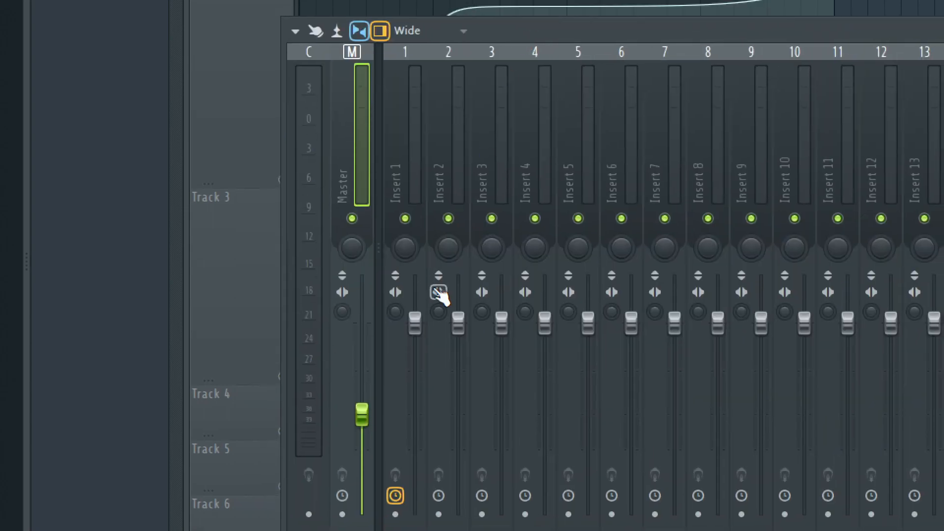
right_click(414, 336)
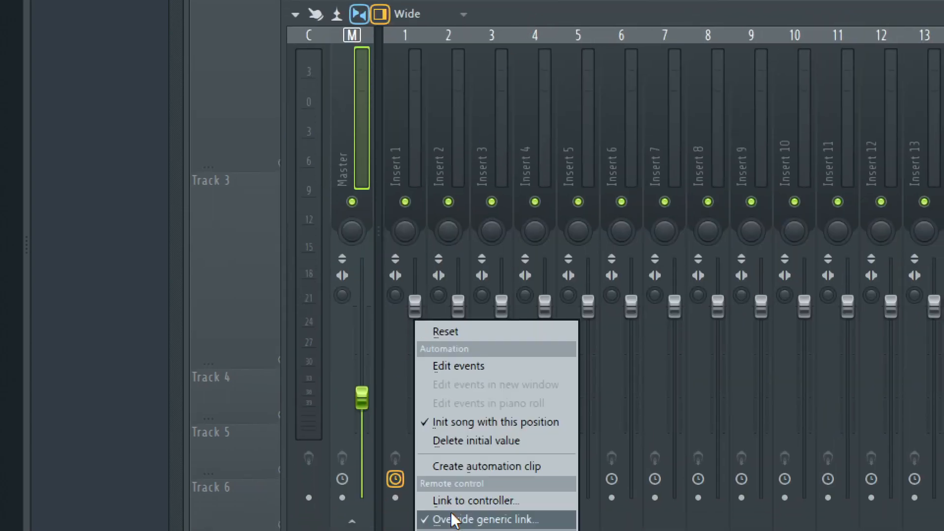
left_click(457, 517)
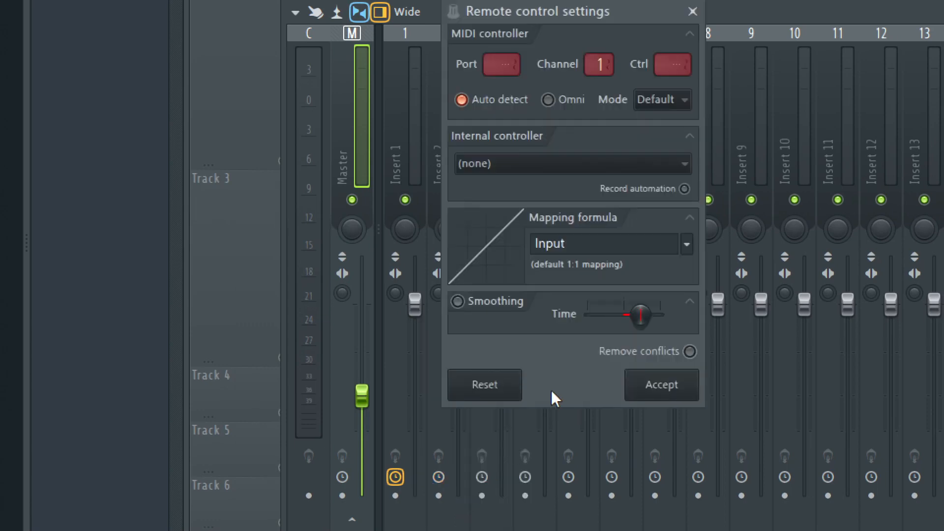
left_click(572, 158)
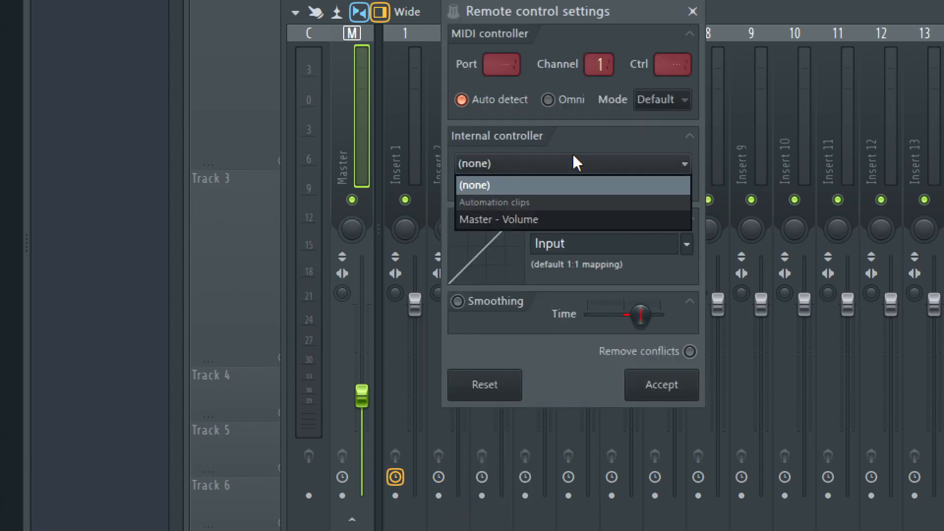
left_click(542, 221)
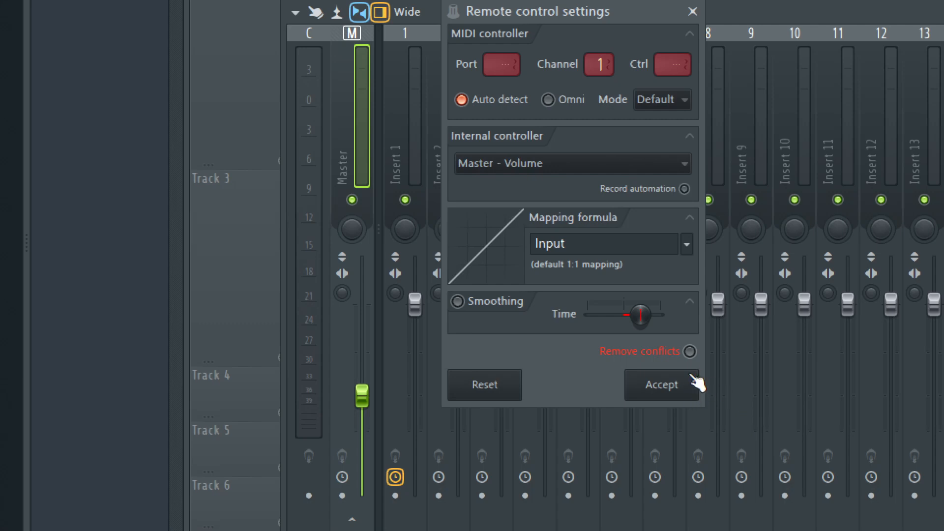
left_click(691, 352)
left_click(689, 351)
left_click(664, 391)
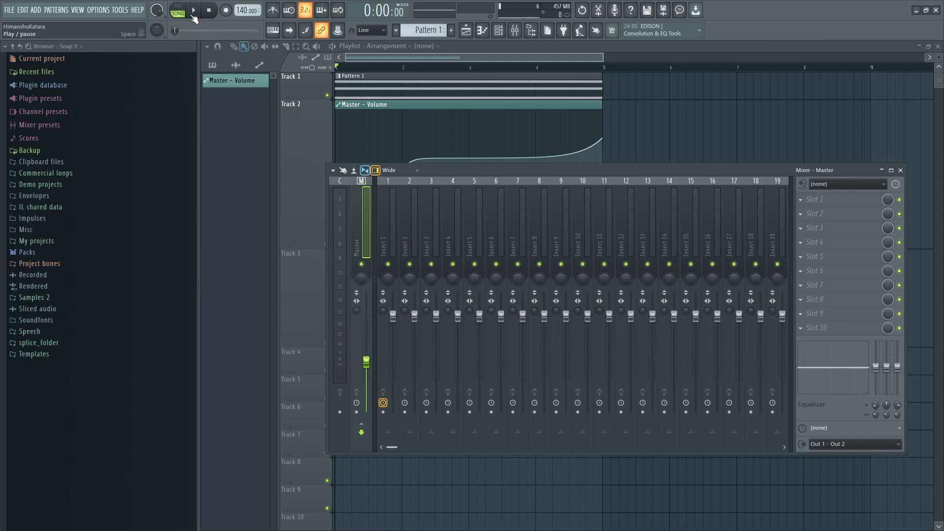
Play the song briefly to check both linked faders, and shift the mixer to compare them with the clip's curve.
left_click(193, 16)
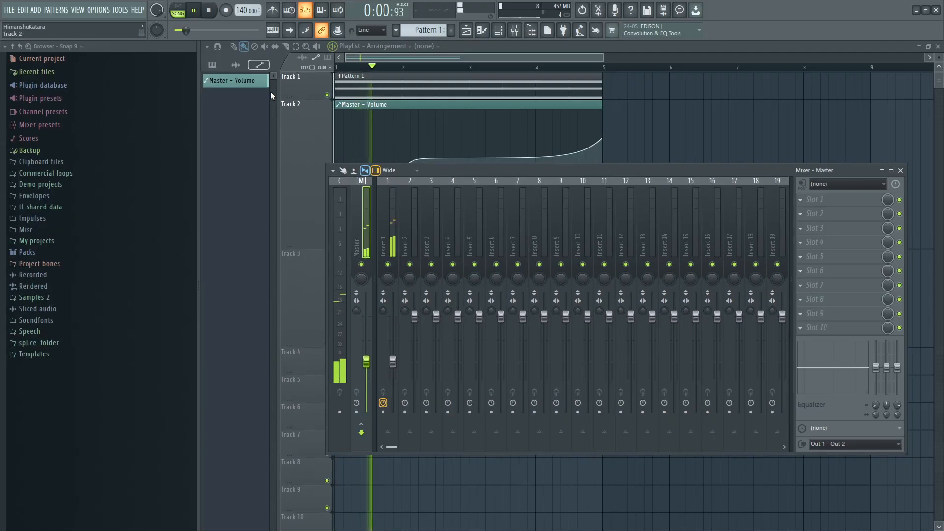
left_click(212, 15)
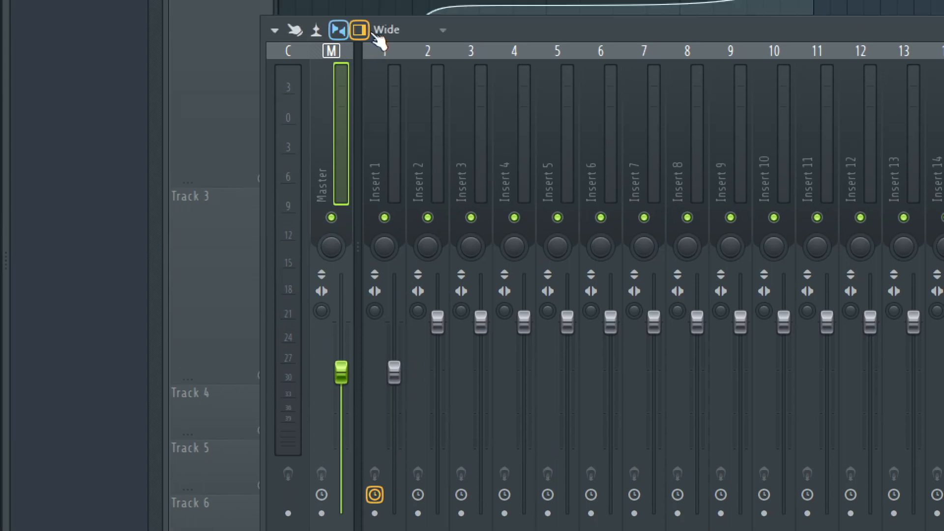
left_click_drag(504, 73, 443, 275)
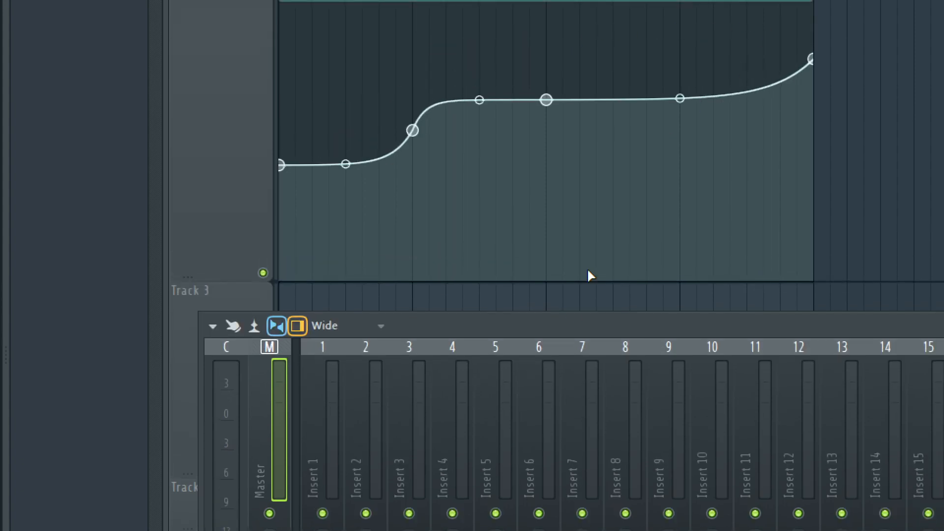
left_click_drag(426, 319, 408, 37)
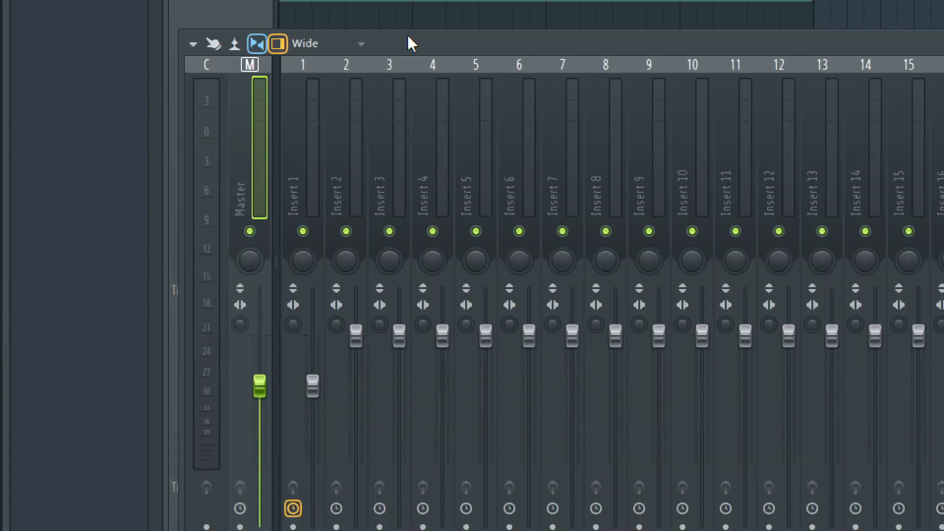
Invert the Insert 1 fader's controller link by setting its mapping formula to 1-Input.
right_click(313, 386)
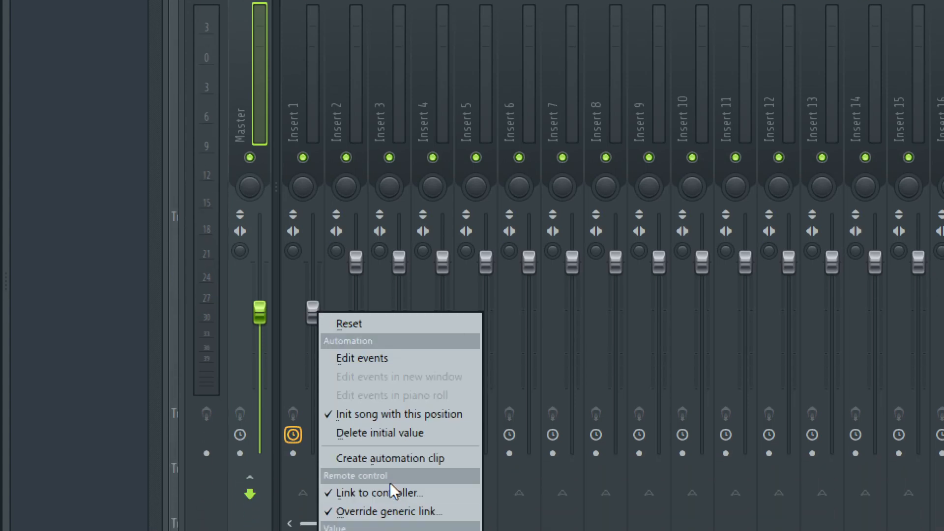
left_click(391, 484)
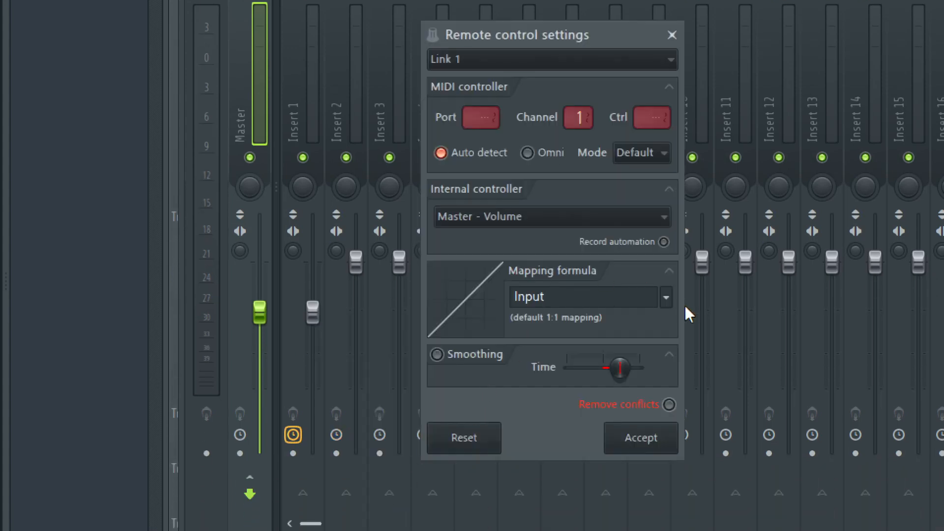
left_click(666, 297)
left_click(657, 354)
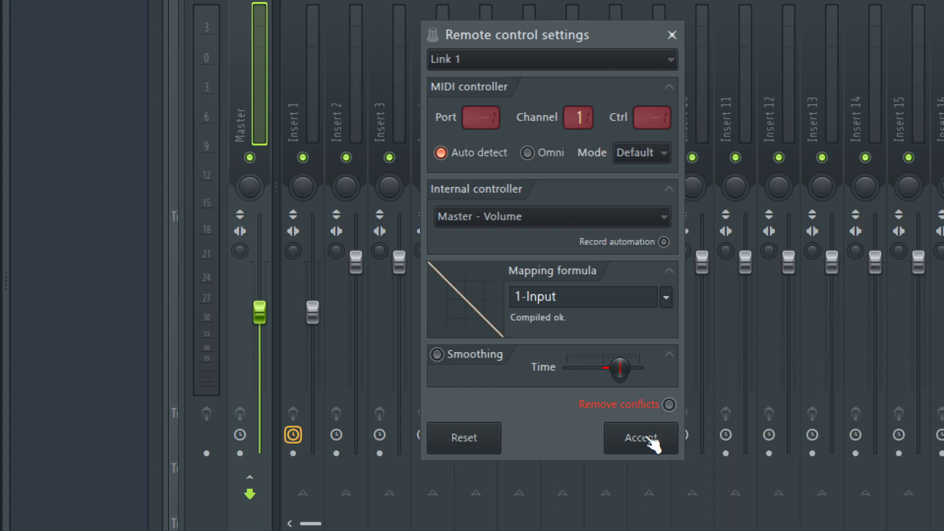
left_click(639, 440)
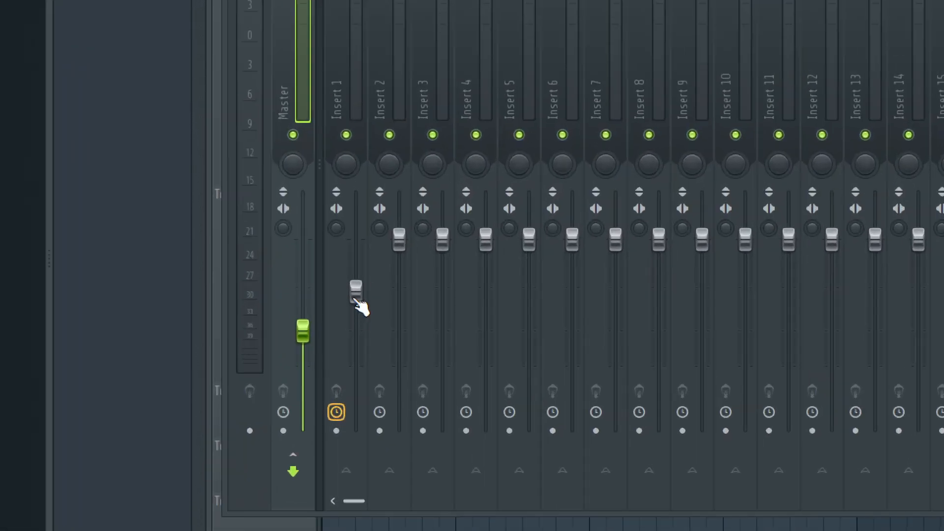
Reset the Insert 1 fader's controller link and return the fader to its default level.
right_click(355, 299)
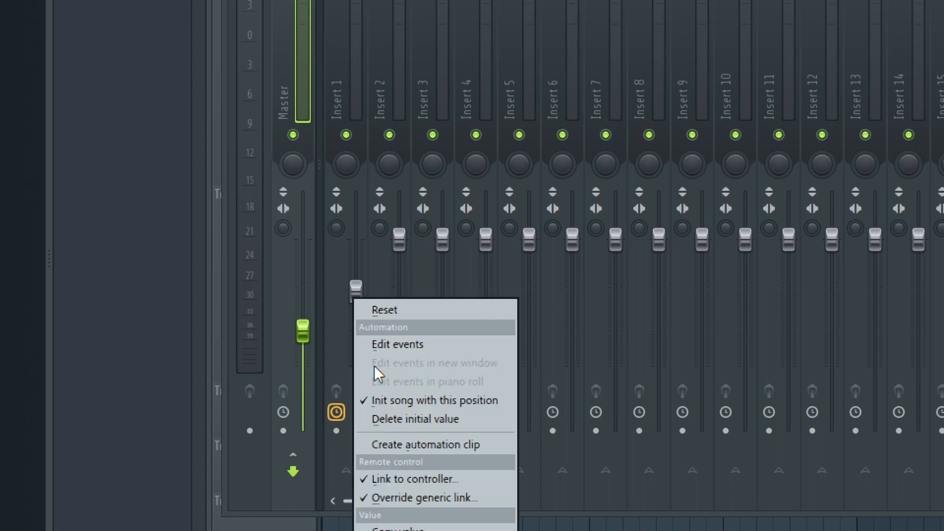
left_click(386, 483)
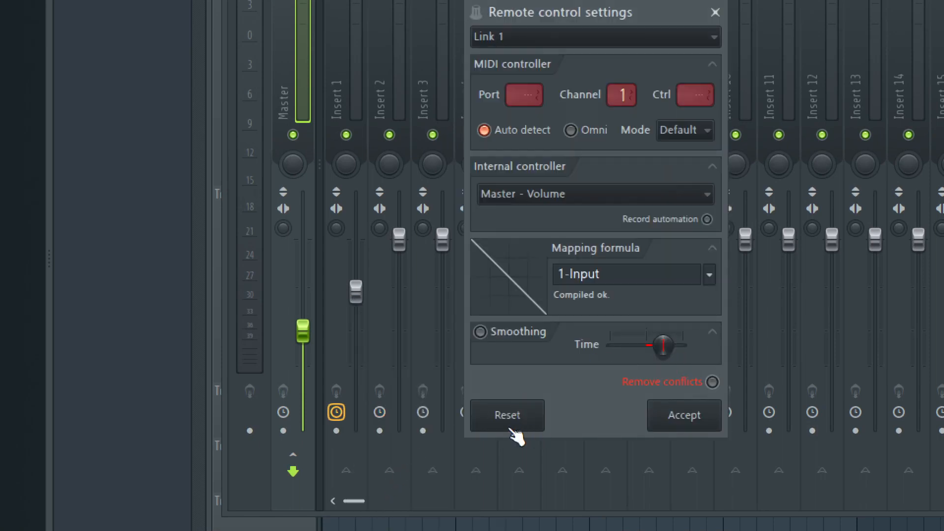
left_click(509, 421)
left_click(684, 416)
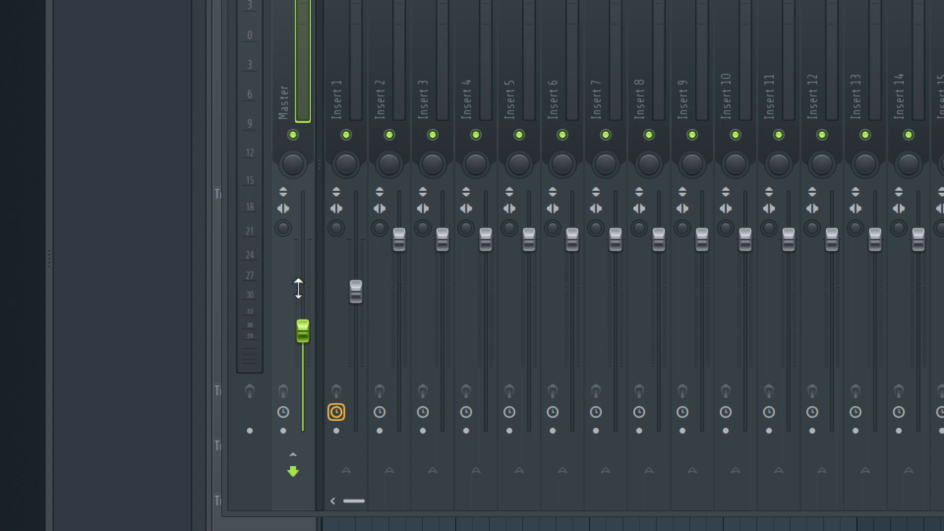
right_click(355, 295)
left_click(384, 293)
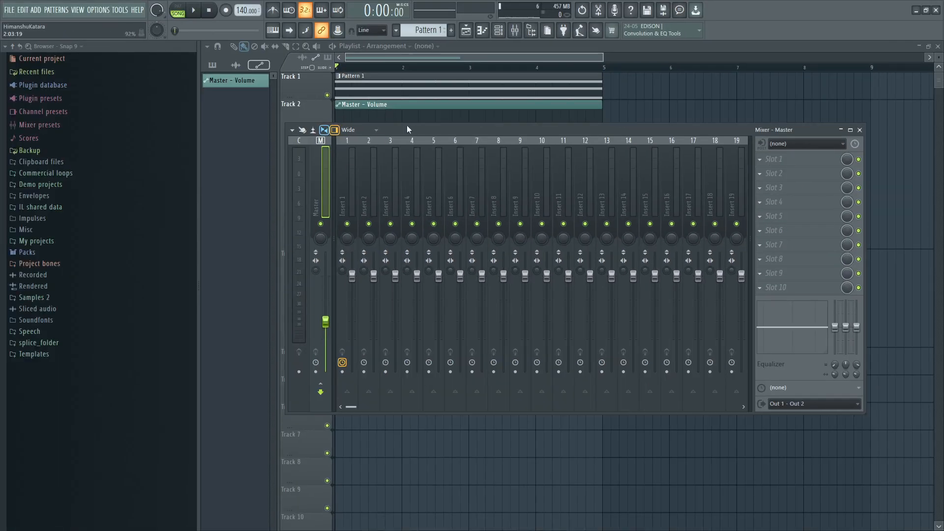
Delete the Master - Volume automation clip from the project and confirm the deletion.
left_click_drag(415, 131, 411, 239)
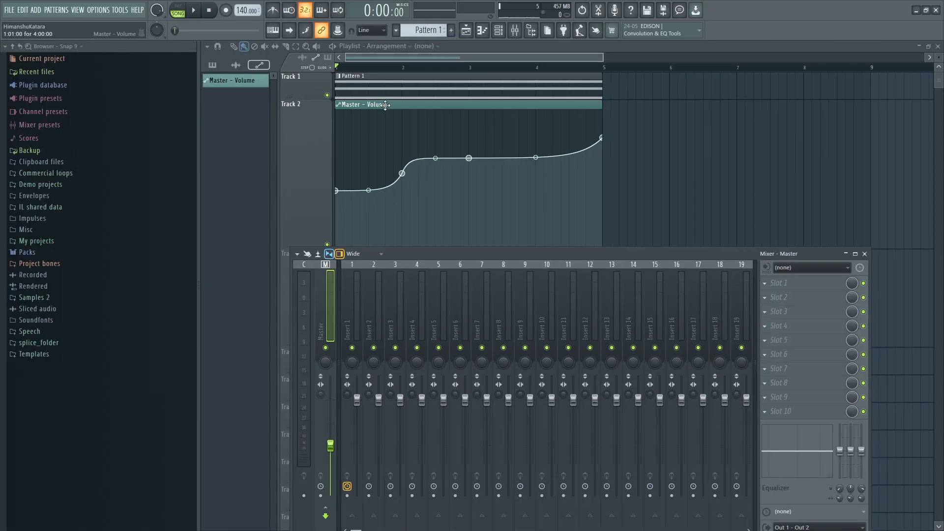
left_click(385, 105)
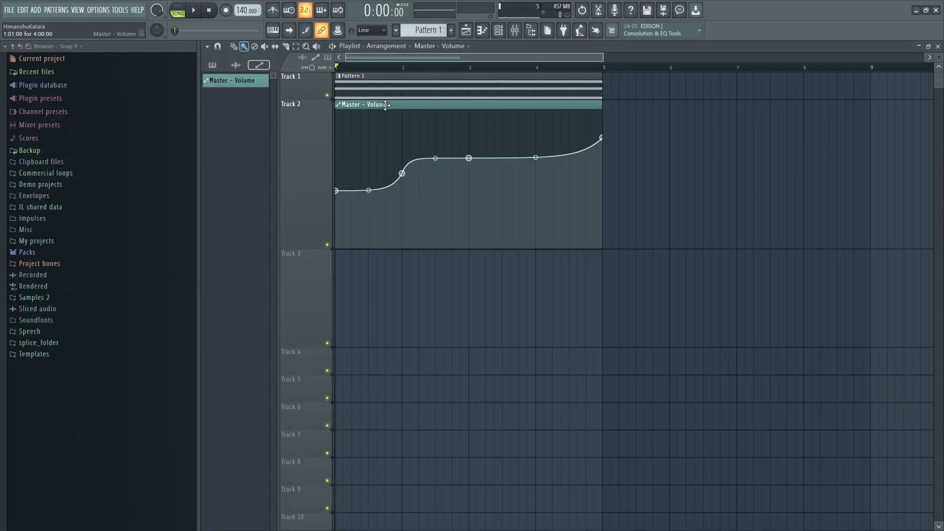
right_click(245, 85)
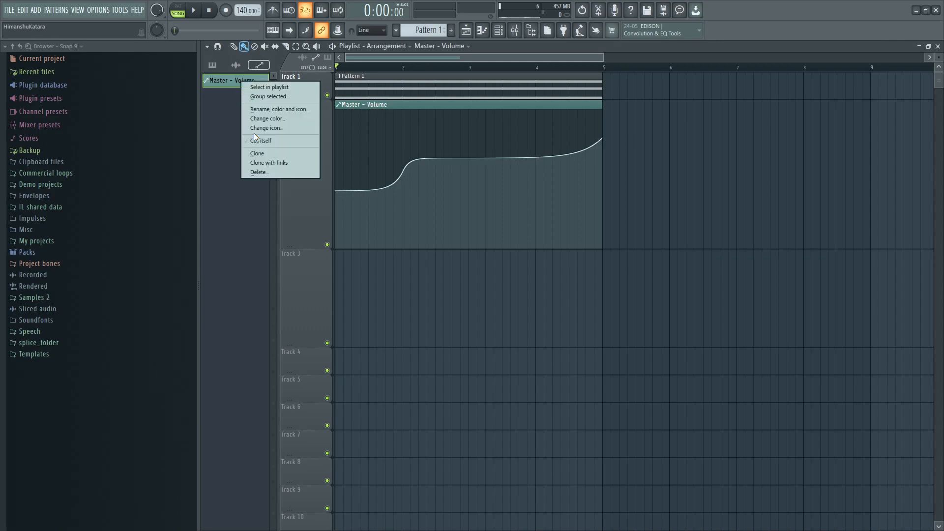
left_click(260, 173)
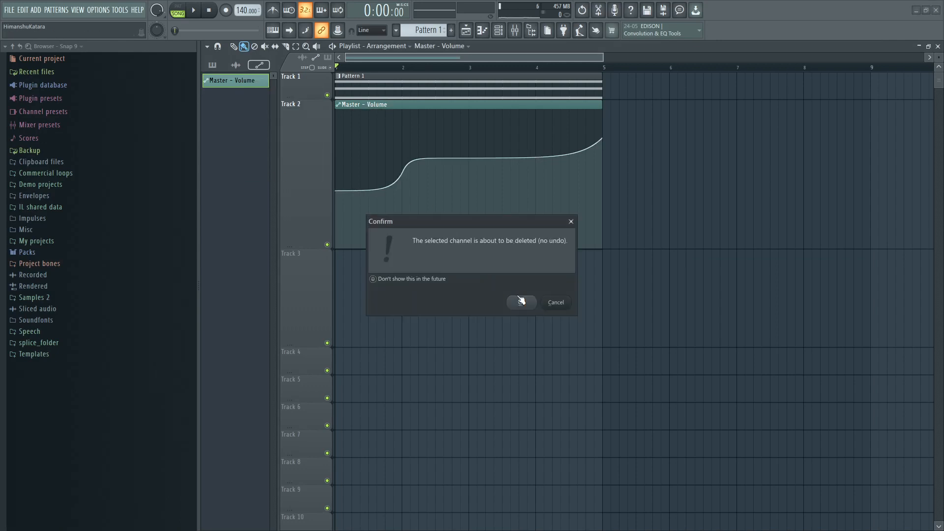
left_click(522, 301)
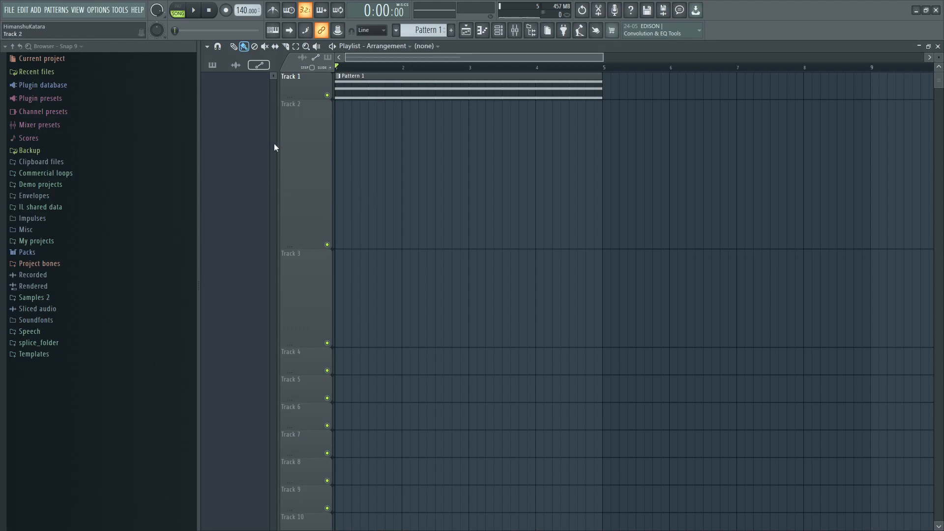
Open the mixer, lower the Master fader slightly and move the mixer higher over the playlist.
left_click(515, 31)
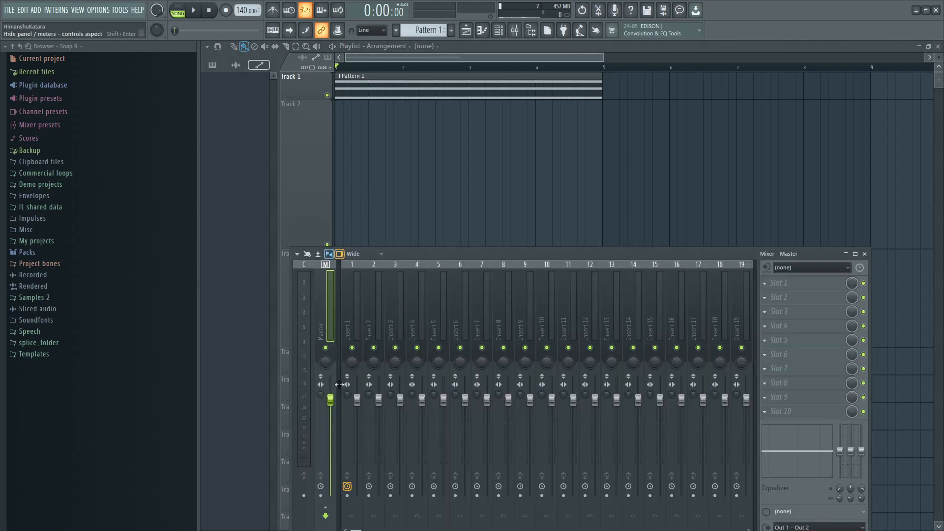
left_click_drag(331, 399, 331, 418)
left_click_drag(432, 252, 453, 105)
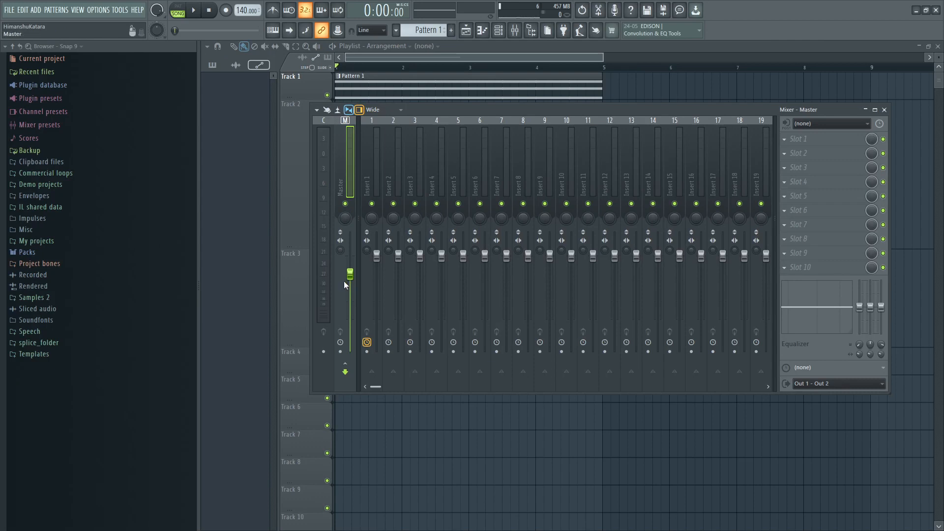
Move the Master fader to different levels and play the song to test whether it holds its level.
left_click_drag(344, 281, 344, 263)
key("space")
key("space")
left_click_drag(355, 256, 354, 318)
left_click(195, 11)
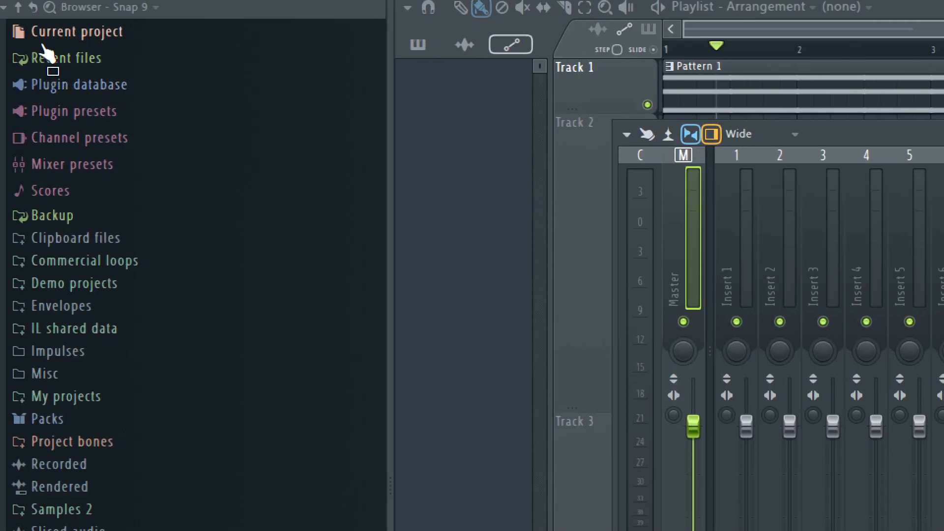
Delete the Insert 1 - Volume and Master - Volume events from the current project's initialized controls under Patterns, and lower the Master fader.
left_click(40, 61)
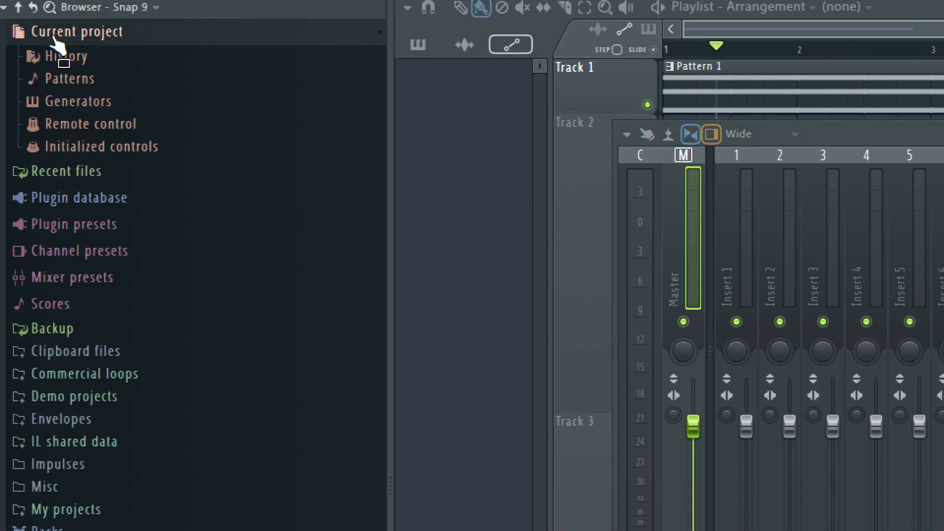
left_click(71, 79)
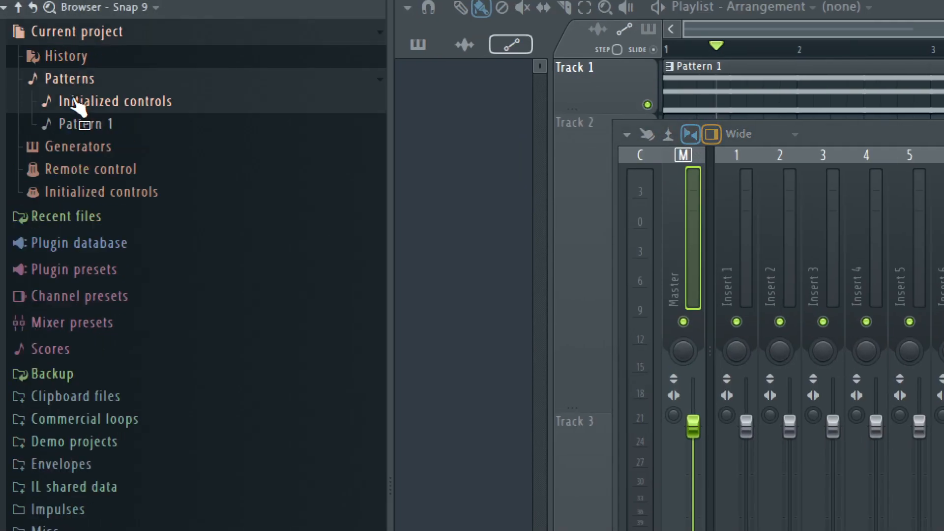
left_click(78, 104)
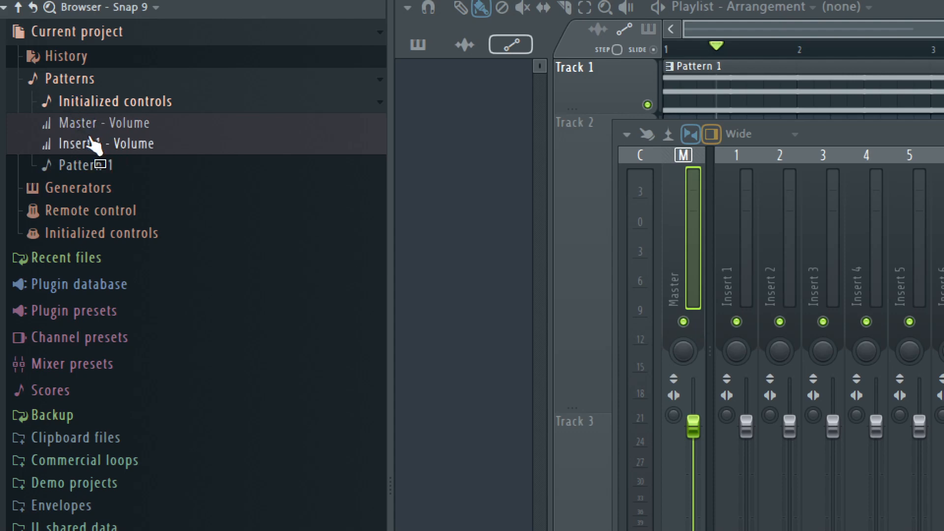
mouse_move(91, 139)
left_mouse_down()
mouse_move(211, 158)
mouse_move(0, 147)
mouse_move(74, 149)
left_mouse_up()
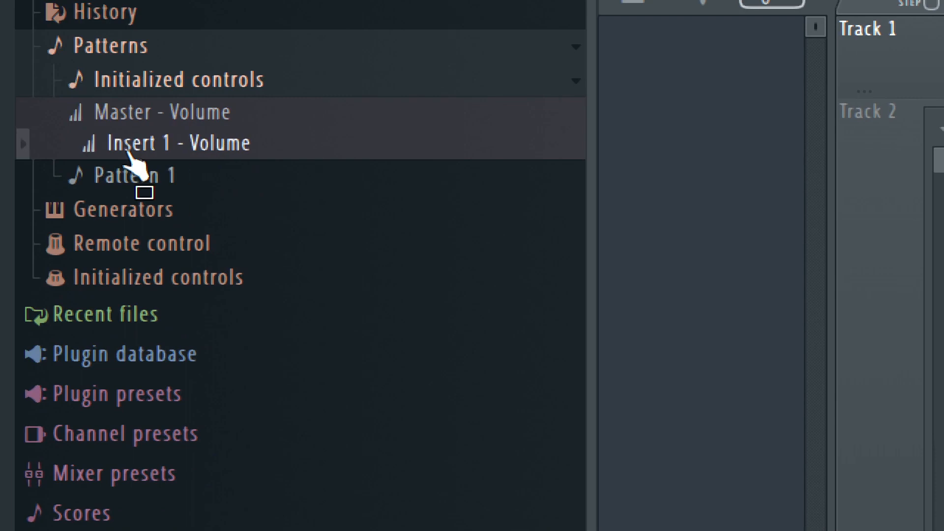
right_click(126, 150)
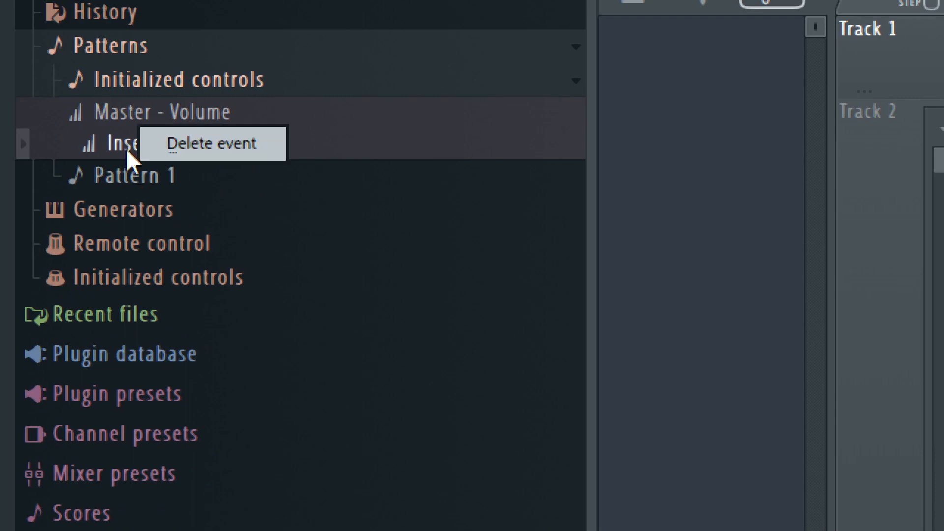
left_click(172, 148)
right_click(124, 120)
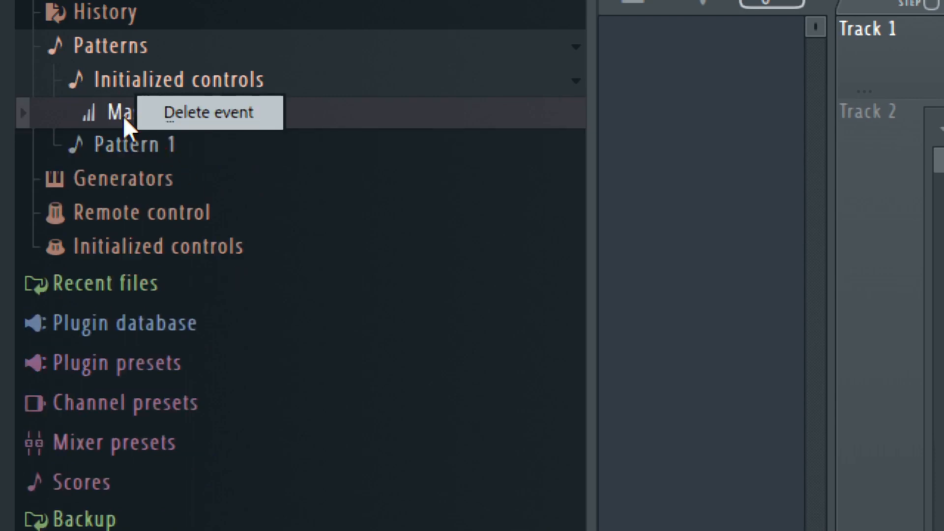
left_click(173, 118)
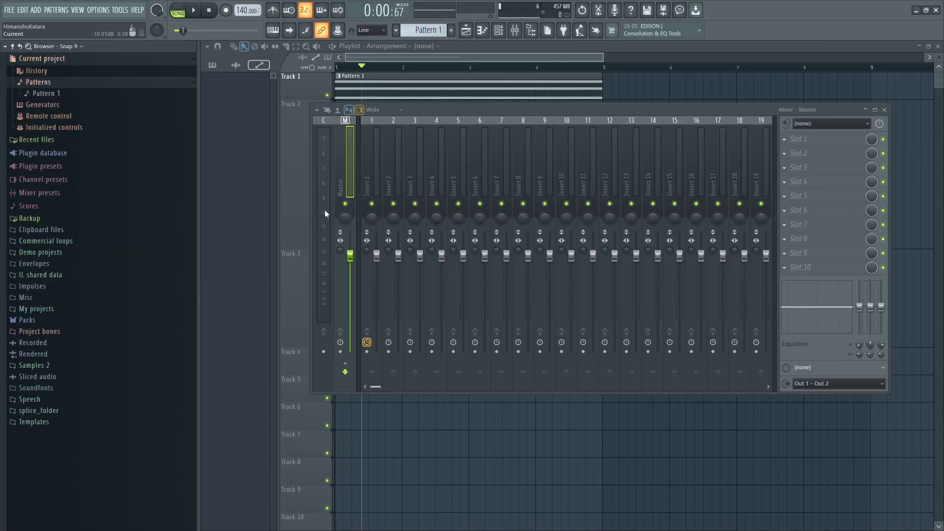
left_click_drag(358, 254, 358, 281)
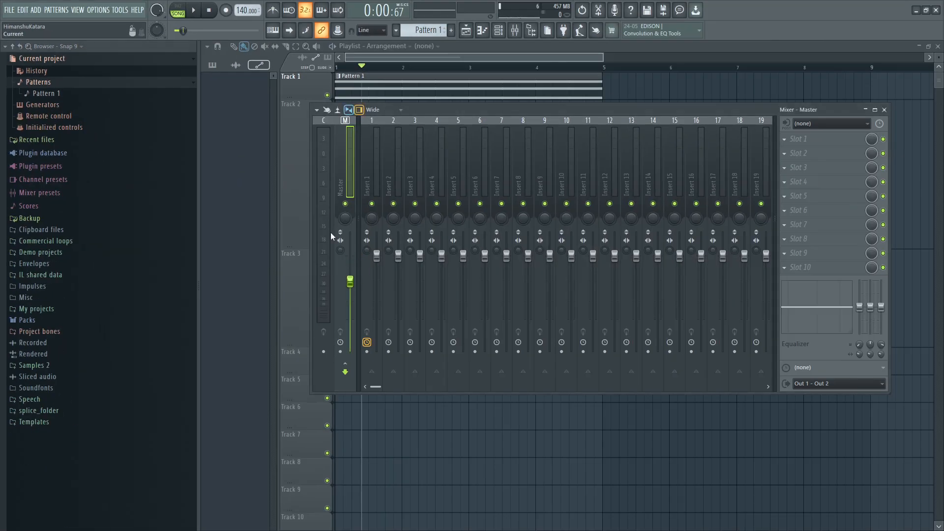
Play the song briefly to test the lowered Master level, stop it, and reset the Master fader to its default.
left_click(199, 11)
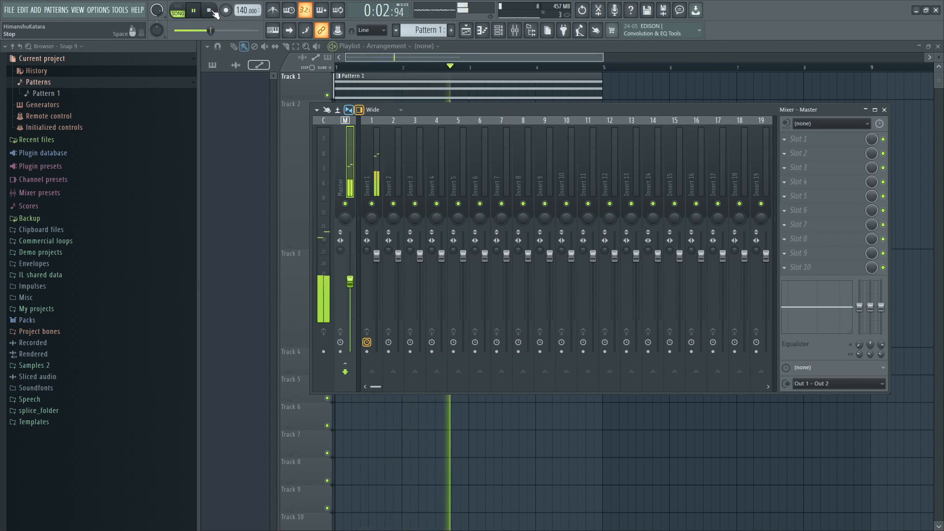
left_click(210, 10)
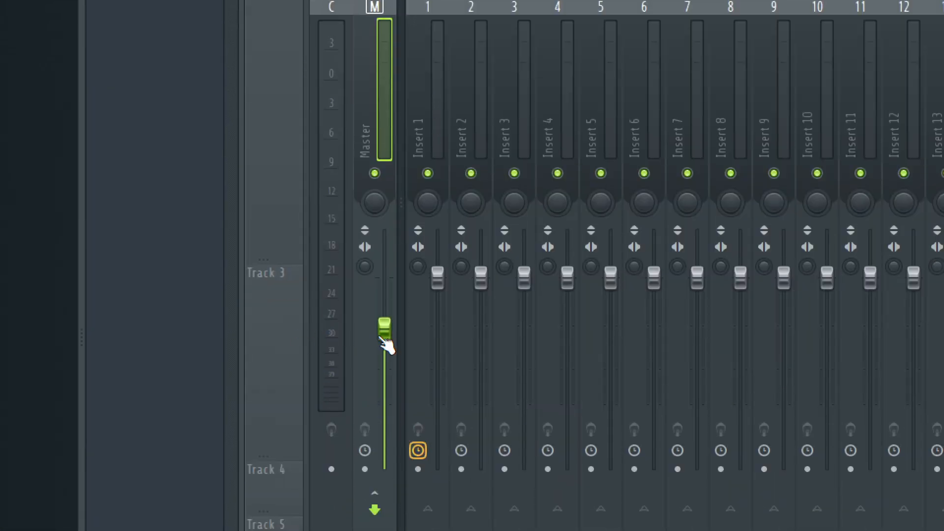
right_click(385, 334)
left_click(416, 344)
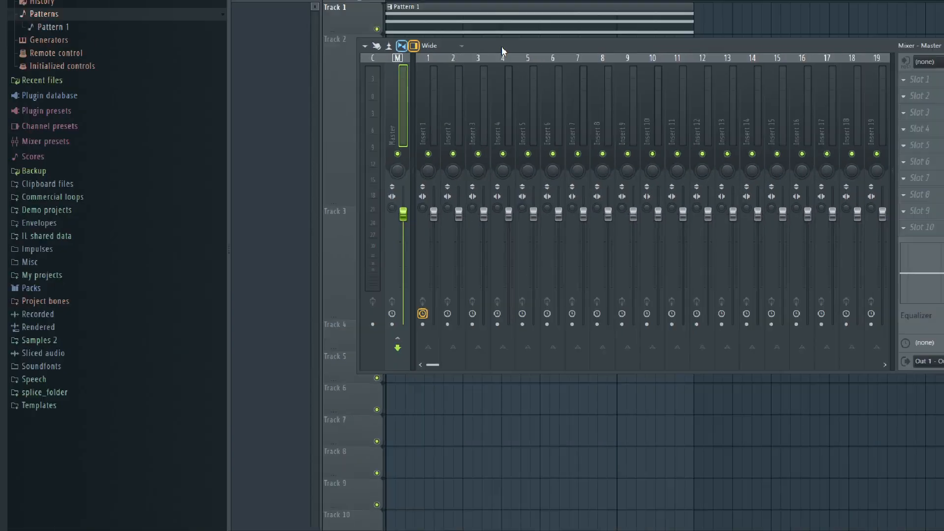
Create an automation clip for the Master volume and clear the mixer from view to make Track 2 taller in the playlist.
left_click_drag(547, 48, 520, 93)
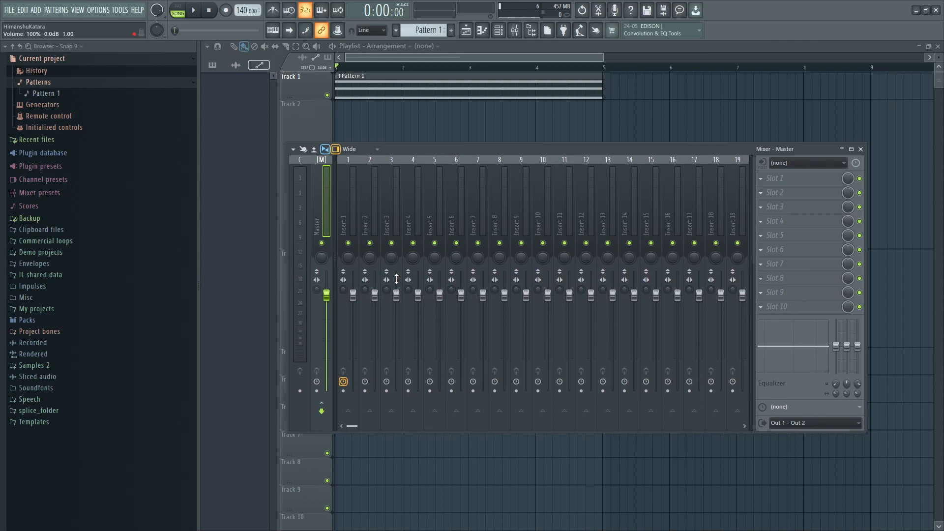
right_click(326, 295)
left_click(348, 367)
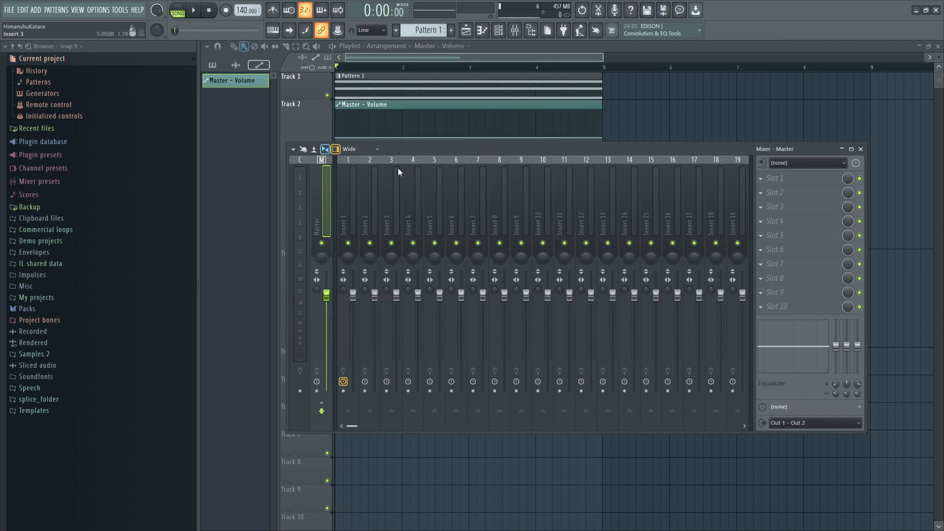
left_click_drag(410, 151, 366, 334)
left_click_drag(297, 247, 296, 327)
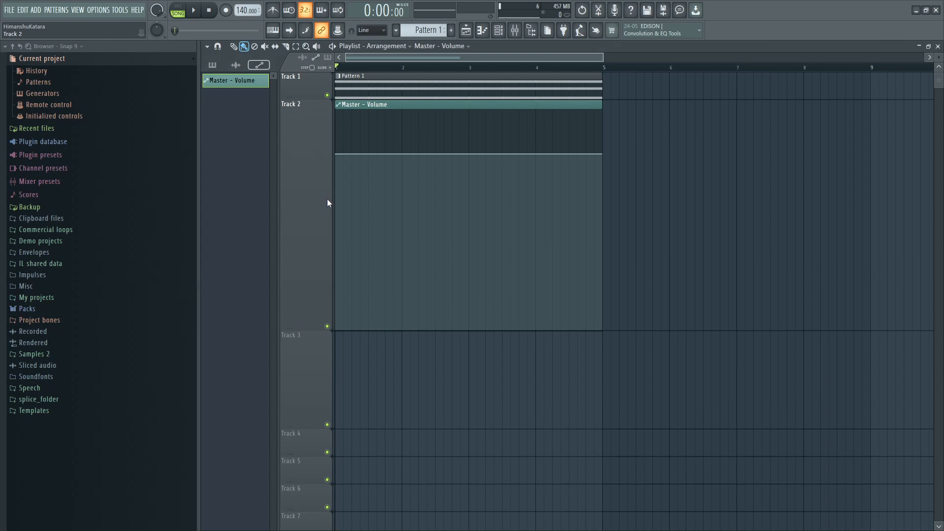
Shape the Master - Volume curve by lowering its start point to 32% and adding a curved peak after bar 2 and a dip at bar 3.
left_click_drag(337, 154, 336, 259)
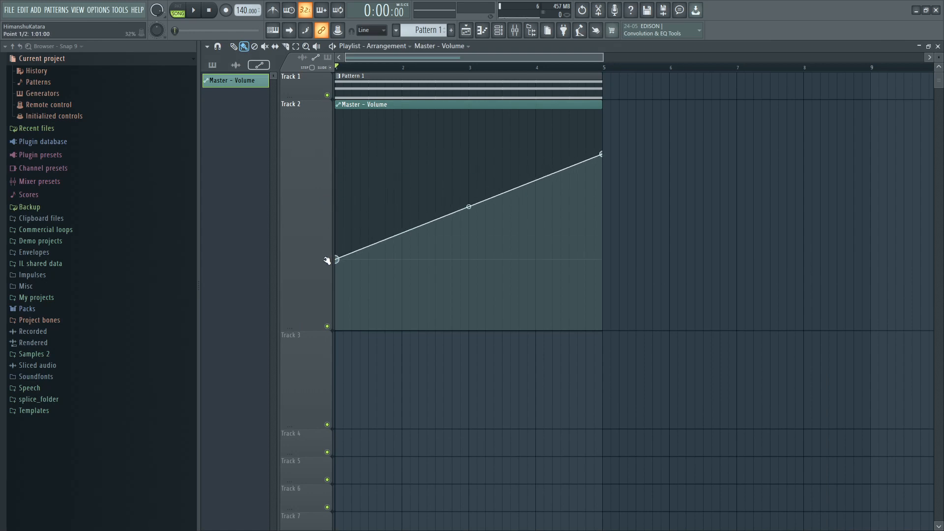
right_click(427, 223)
left_click_drag(427, 223, 469, 252)
right_click(470, 174)
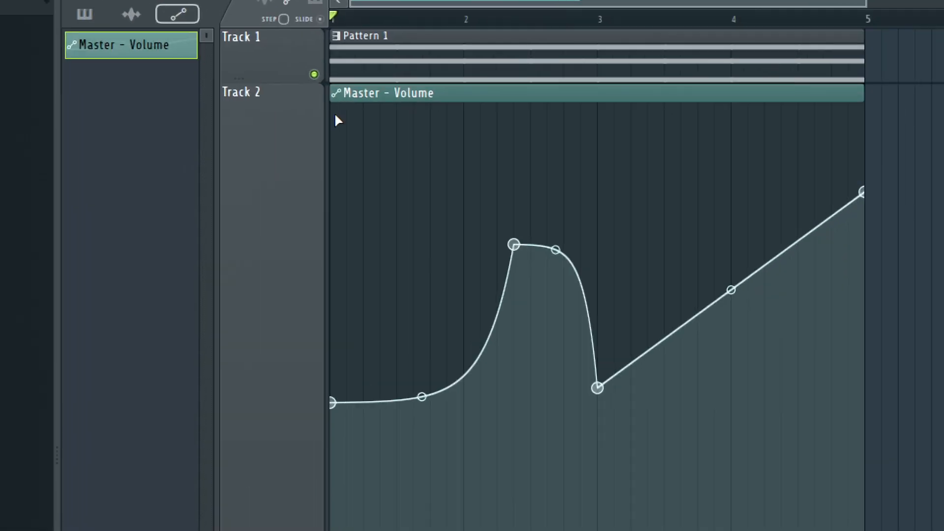
Flip the Master - Volume automation curve vertically with the articulator tools.
right_click(338, 107)
mouse_move(370, 191)
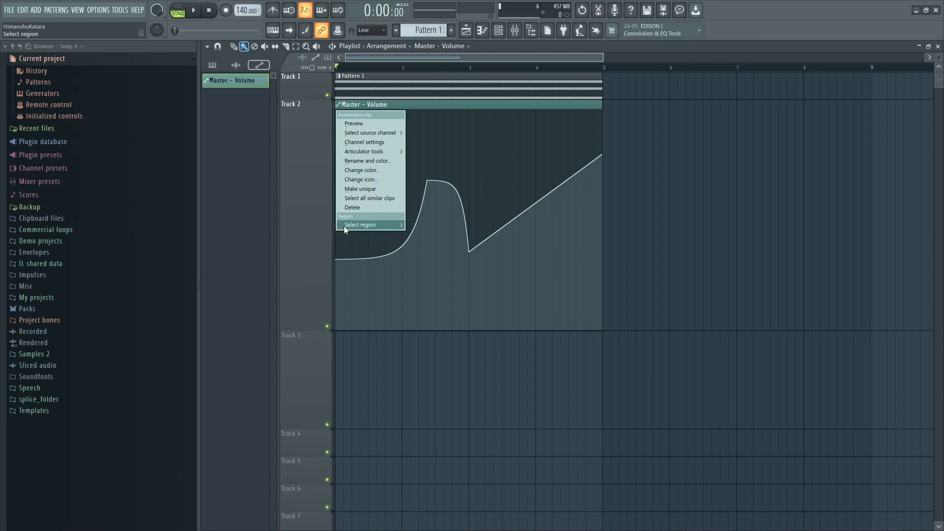
left_click(303, 243)
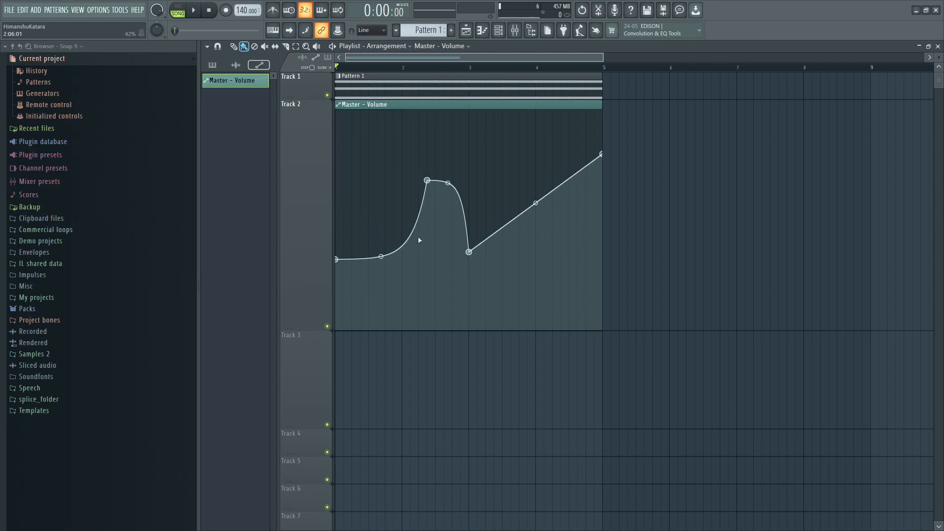
left_click(341, 105)
mouse_move(397, 150)
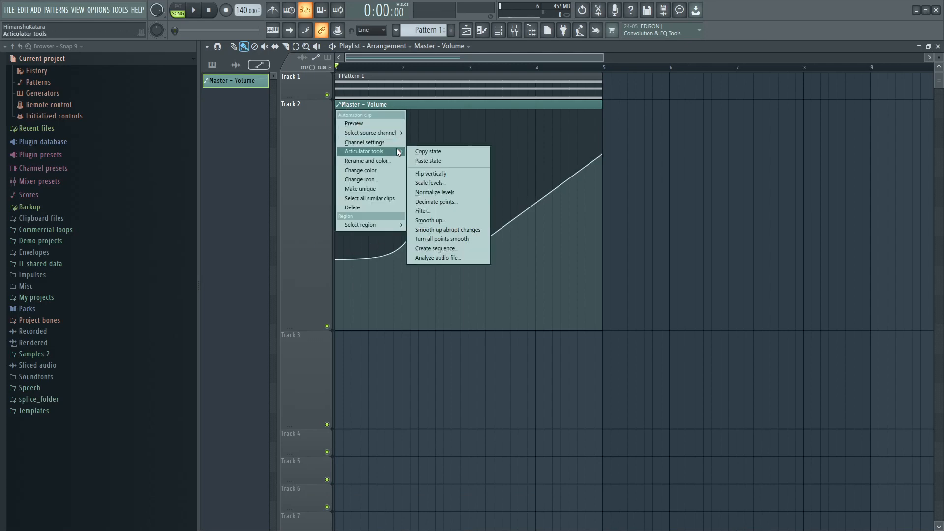
left_click(438, 174)
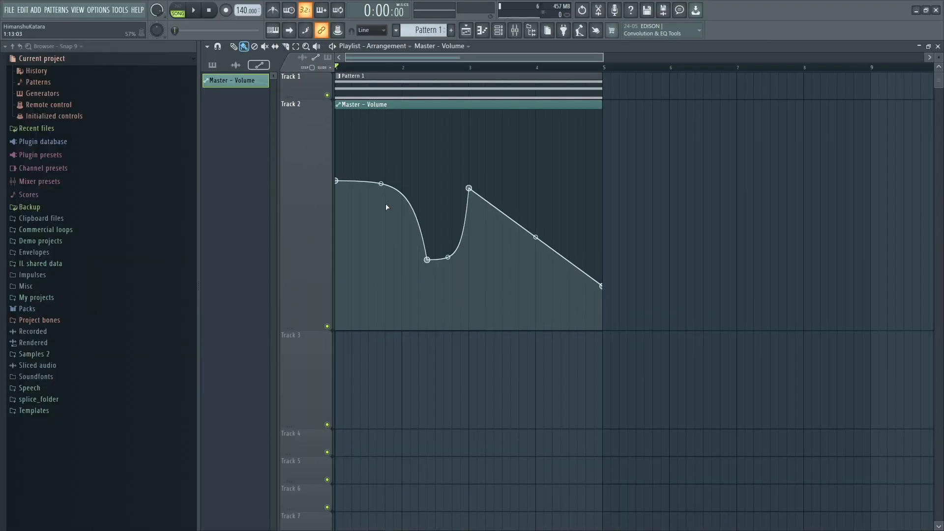
Flip the Master - Volume curve vertically a second time to restore its original shape.
left_click(337, 106)
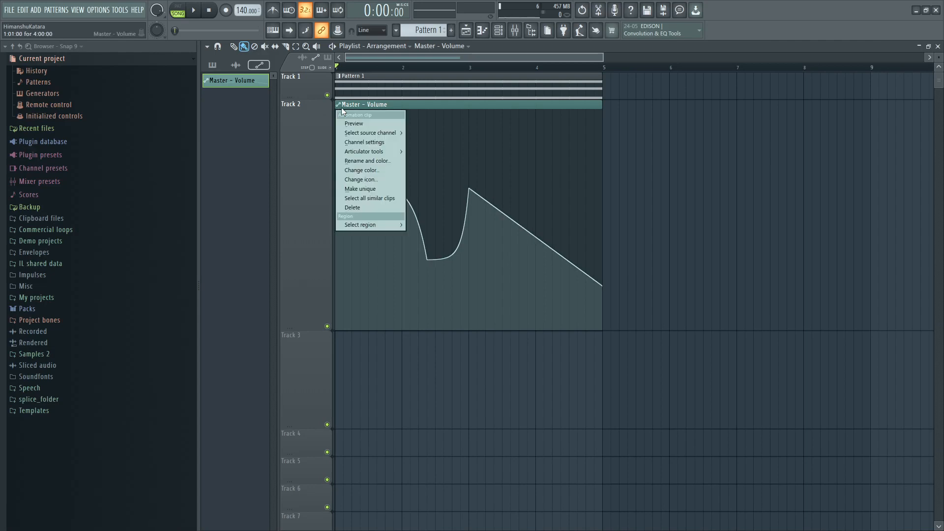
mouse_move(374, 149)
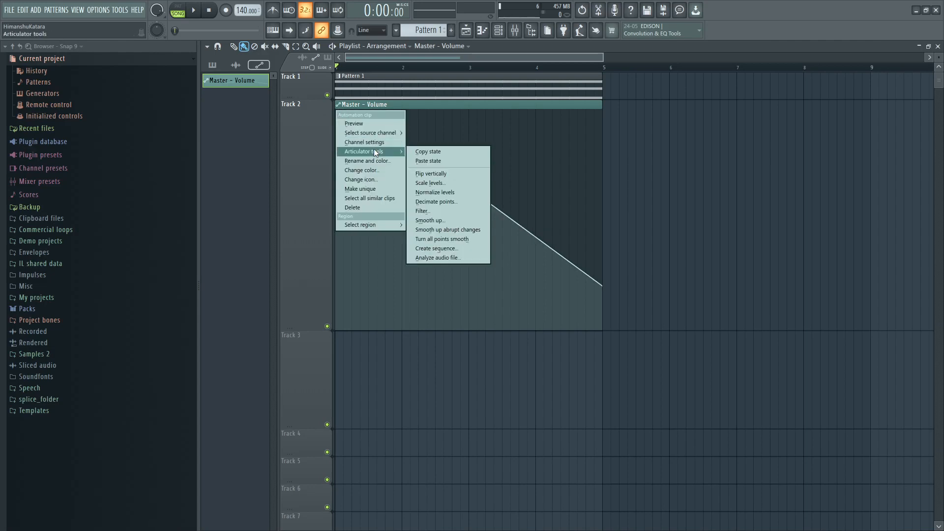
left_click(428, 174)
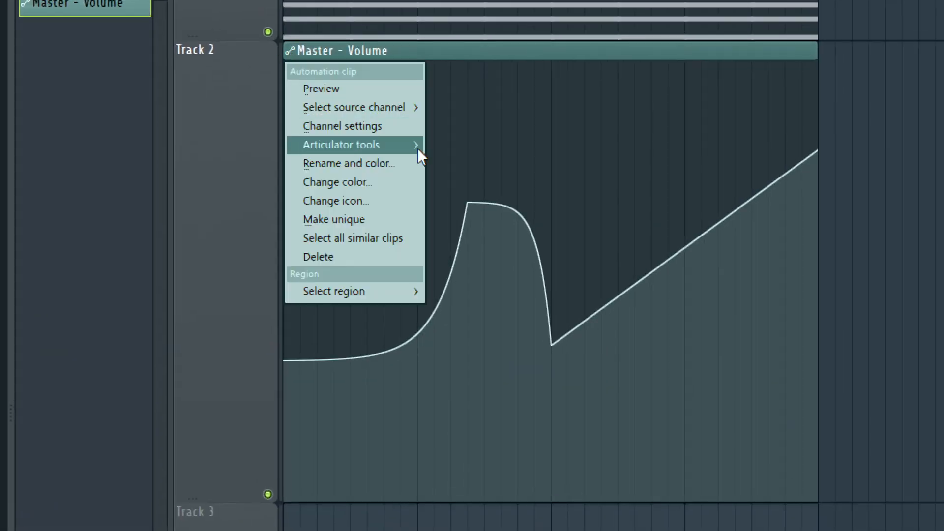
Normalize the levels of the Master - Volume clip and check the curve's lowest point.
mouse_move(414, 144)
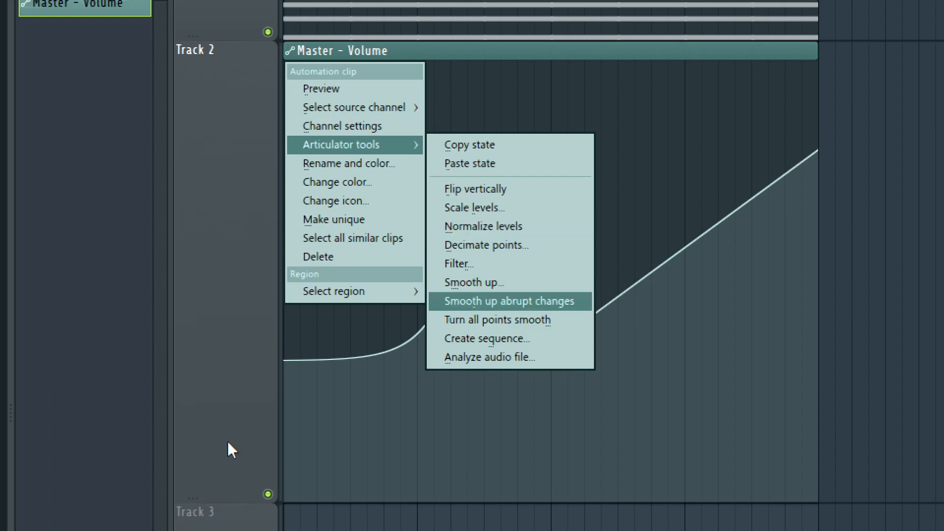
left_click(516, 228)
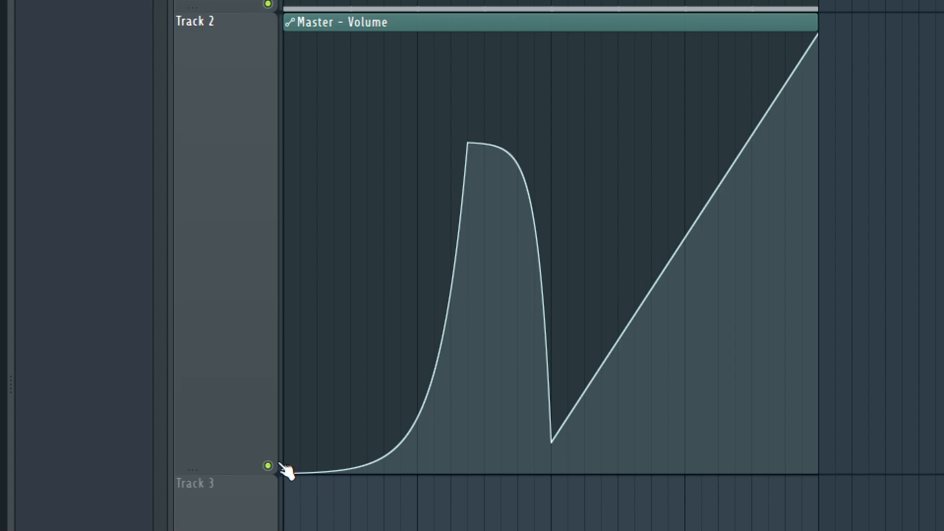
mouse_move(291, 472)
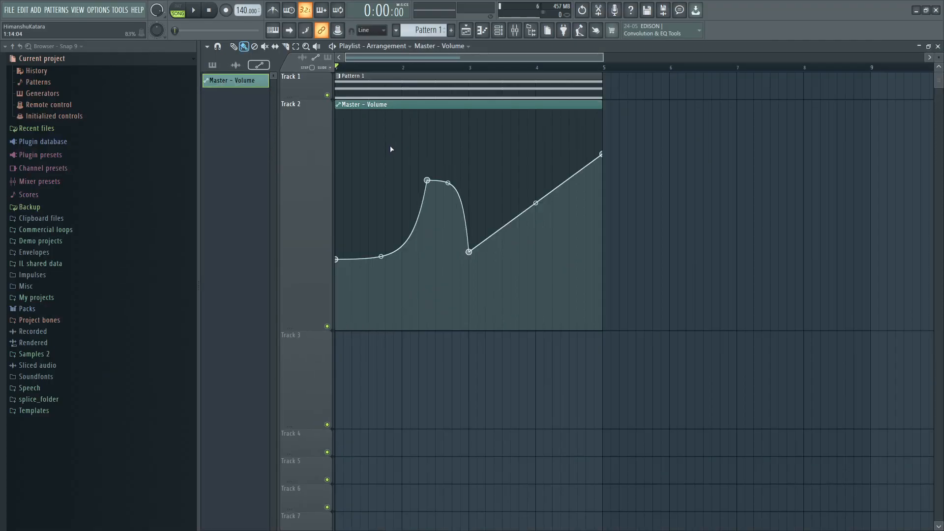
Add more points to the Master - Volume curve, forming small steps just before its first peak and just before bar 4.
left_click(339, 104)
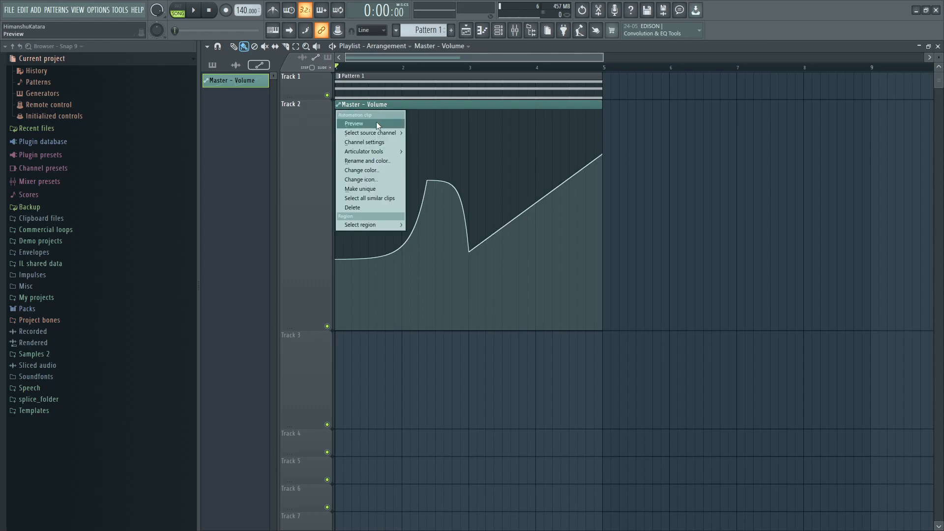
mouse_move(389, 150)
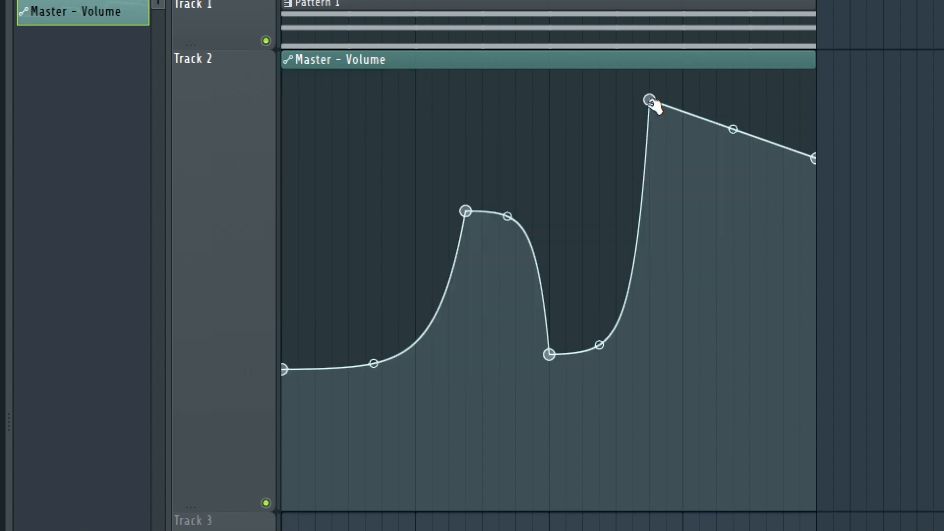
left_click_drag(651, 102, 684, 176)
left_click(684, 190)
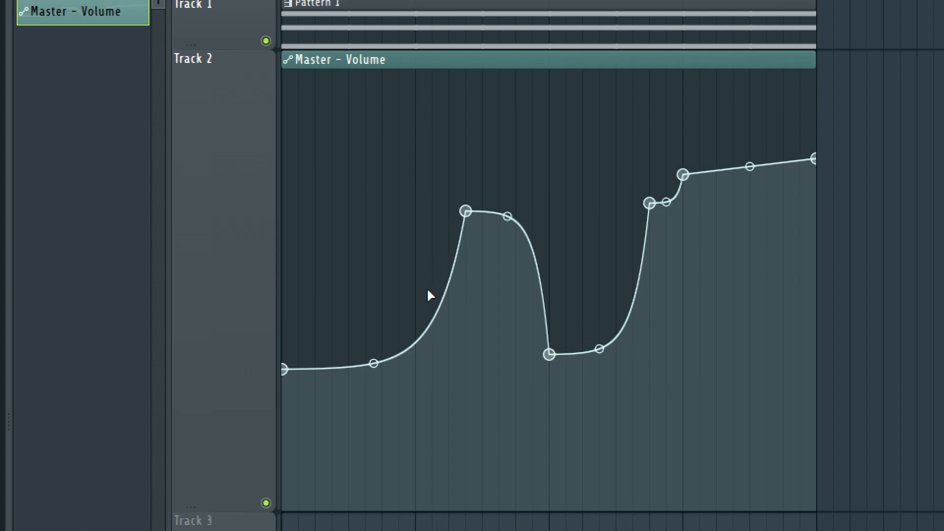
left_click(449, 274)
left_click_drag(449, 274, 449, 247)
scroll(428, 509, "down", 3)
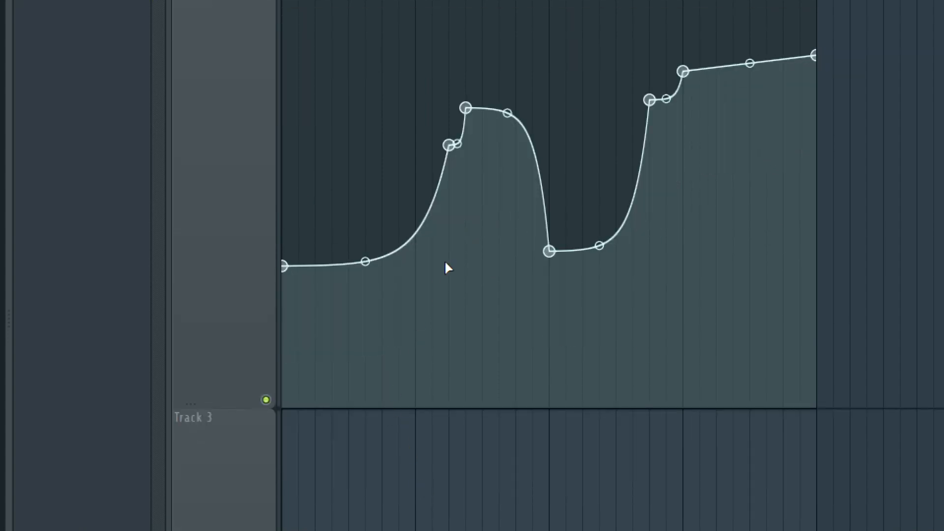
scroll(544, 29, "up", 1)
scroll(545, 29, "up", 1)
Apply Smooth up to the Master - Volume clip with the attack slightly lowered and the release slightly raised.
left_click(289, 32)
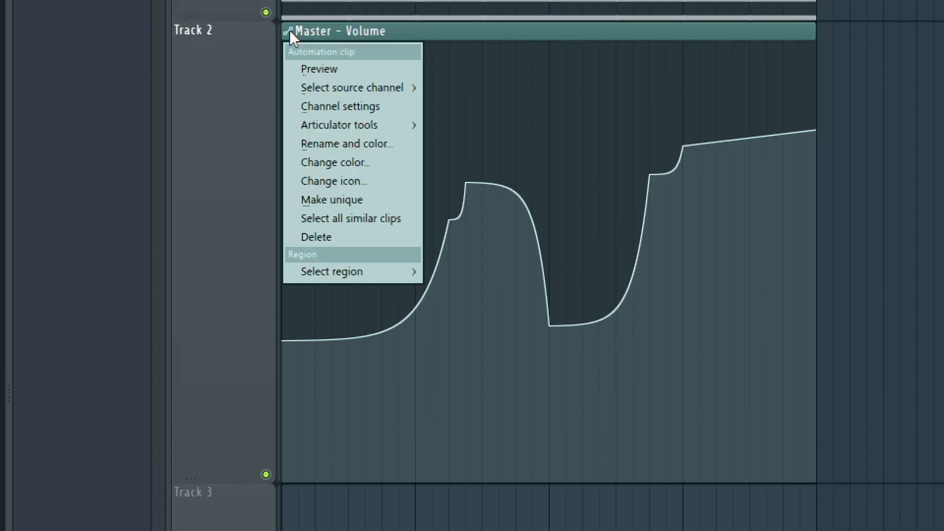
mouse_move(360, 125)
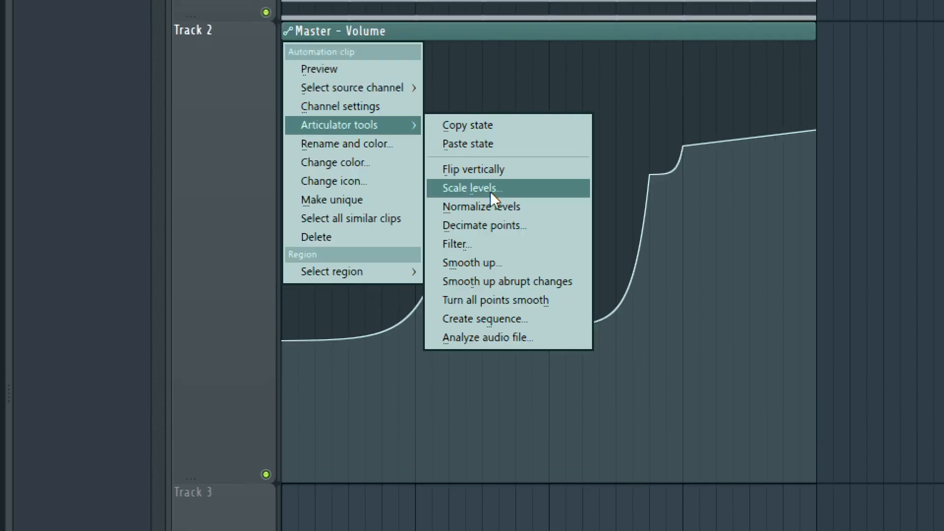
left_click(518, 259)
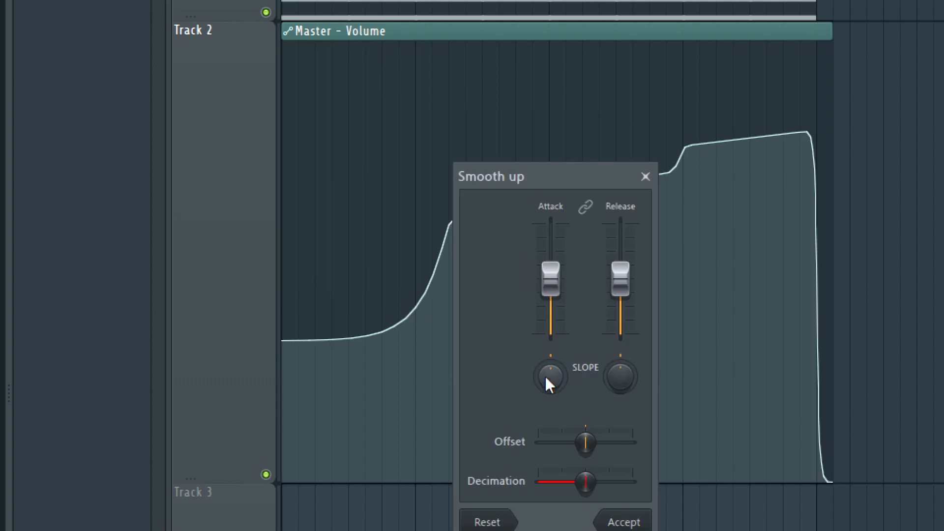
left_click_drag(590, 176, 395, 79)
mouse_move(362, 185)
left_mouse_down()
mouse_move(363, 150)
mouse_move(362, 190)
left_mouse_up()
left_click_drag(426, 183, 426, 179)
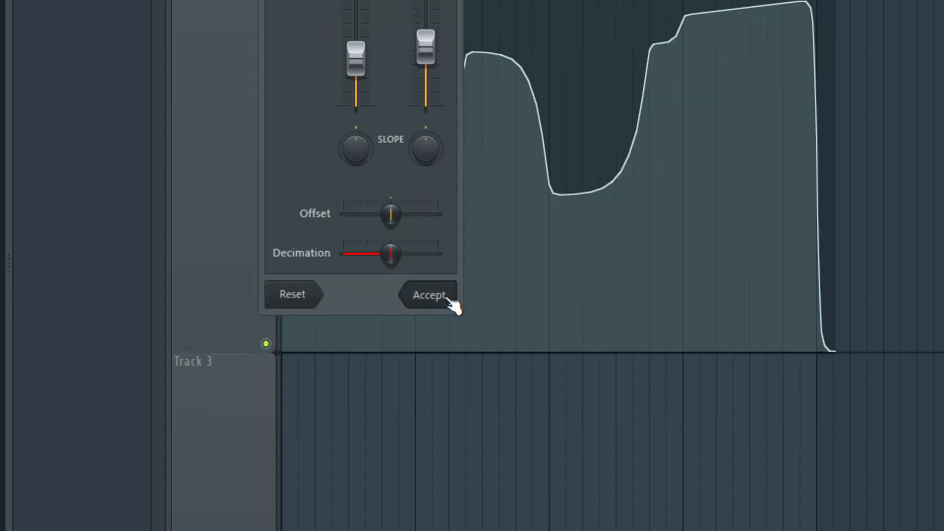
left_click(440, 425)
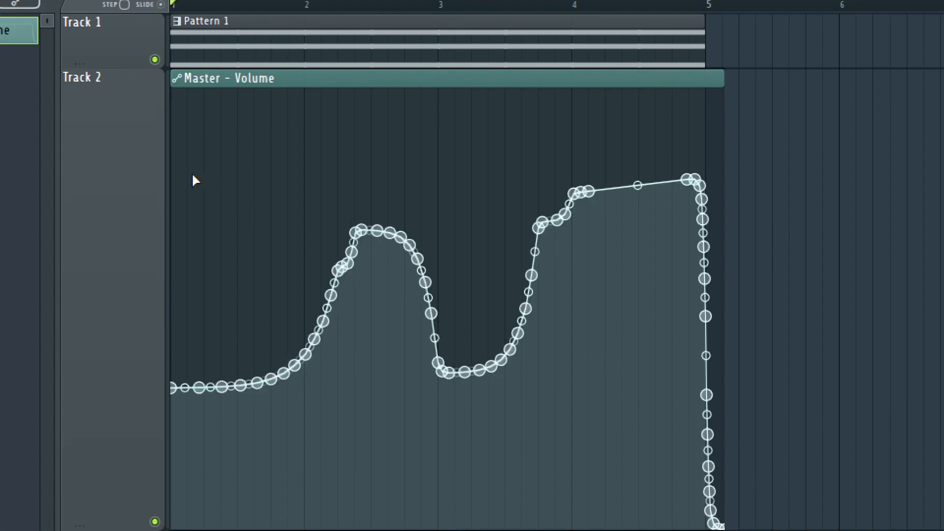
Analyze a clap sample from the SSD (I:) folder Samples 2\Sounds of KSHMR Vol 1\KSHMR_Claps\Regular_Claps to generate the Master - Volume curve.
left_click(177, 83)
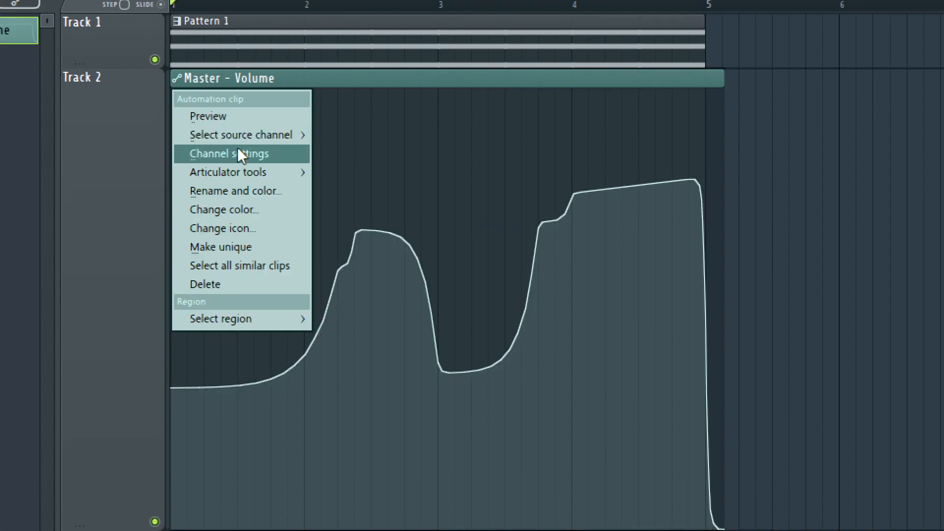
mouse_move(248, 170)
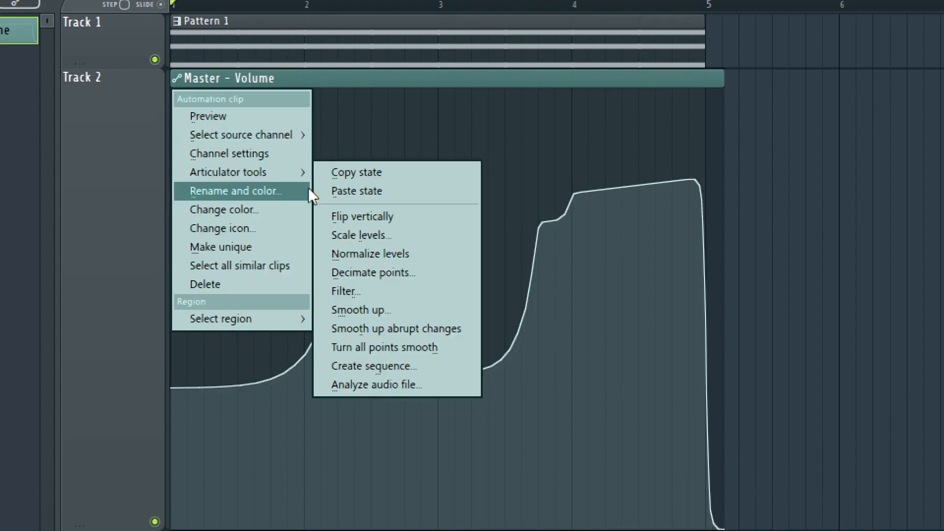
left_click(393, 383)
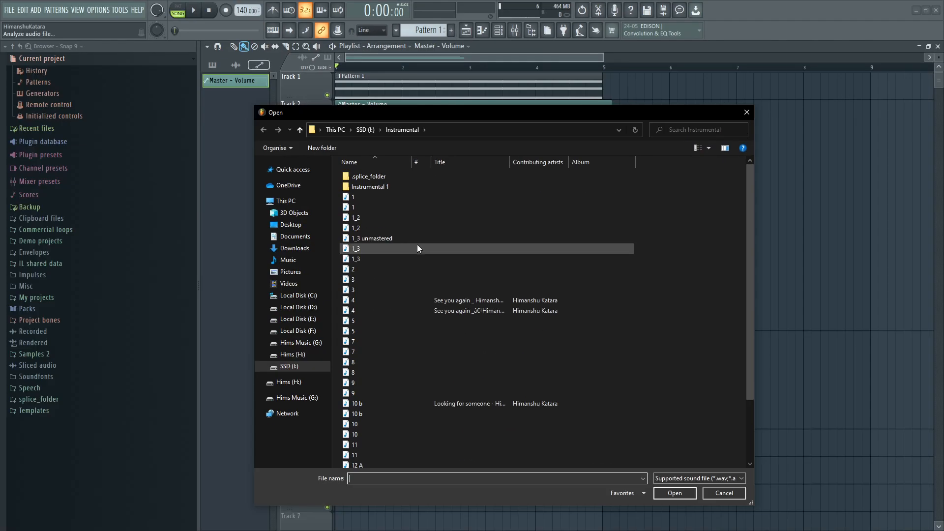
left_click(304, 366)
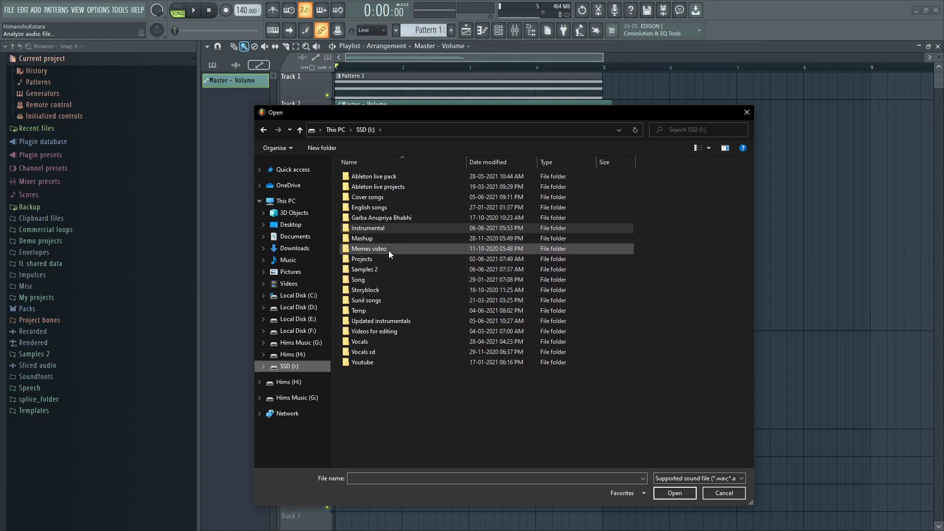
double_click(387, 269)
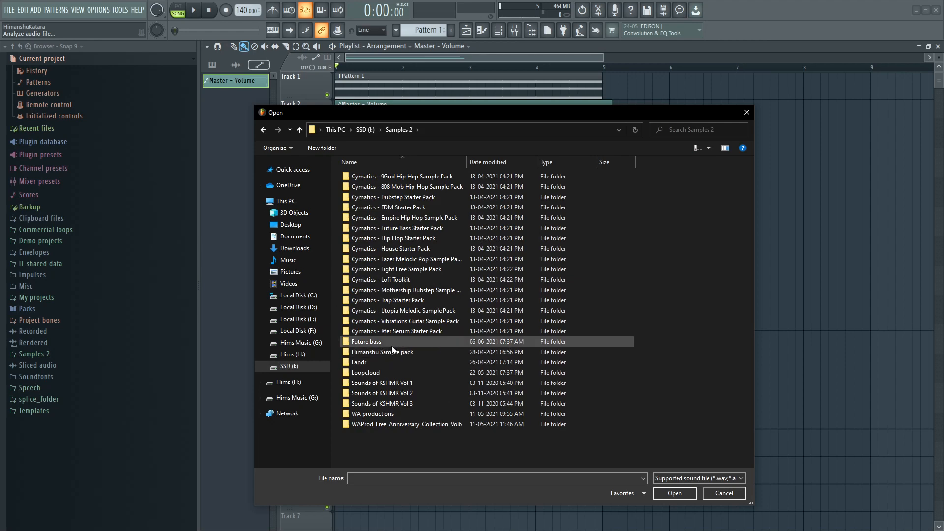
double_click(402, 382)
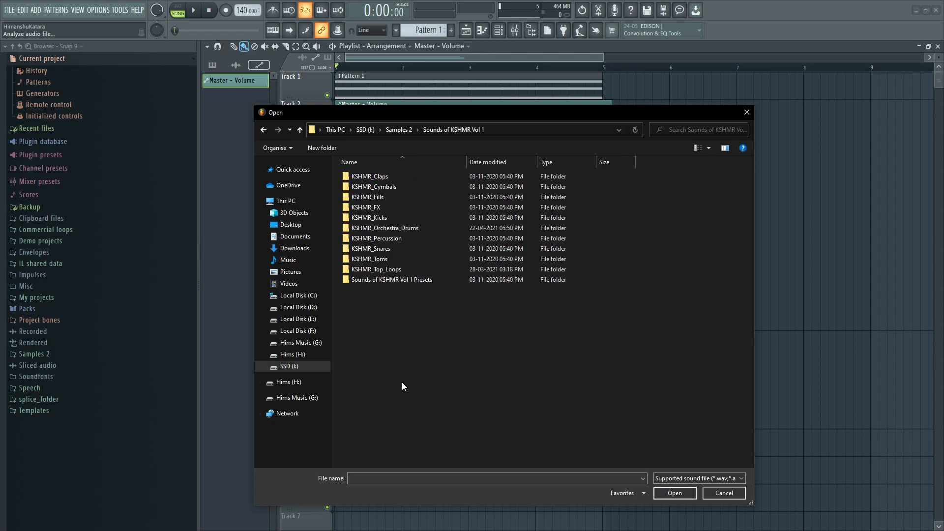
double_click(380, 176)
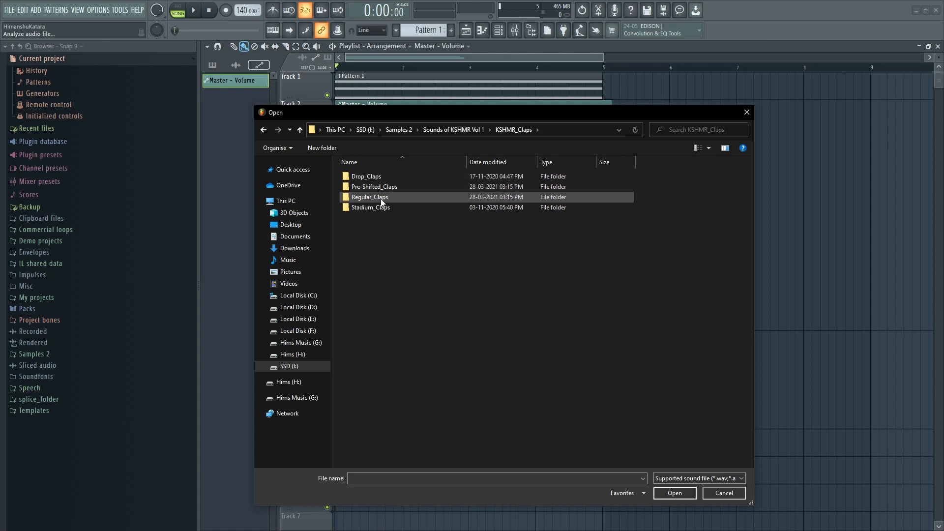
double_click(379, 196)
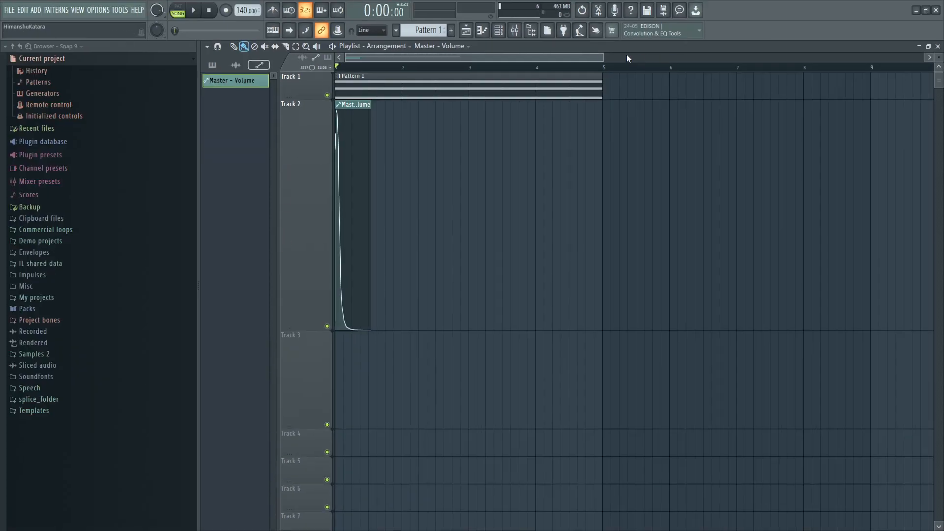
Delete the Master - Volume automation clip from the project and confirm its removal.
left_click_drag(604, 55, 362, 57)
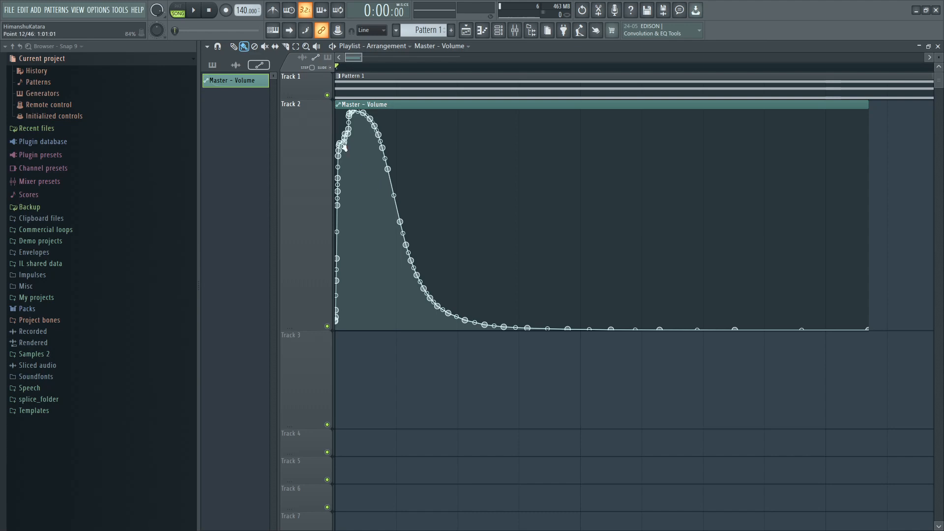
right_click(252, 81)
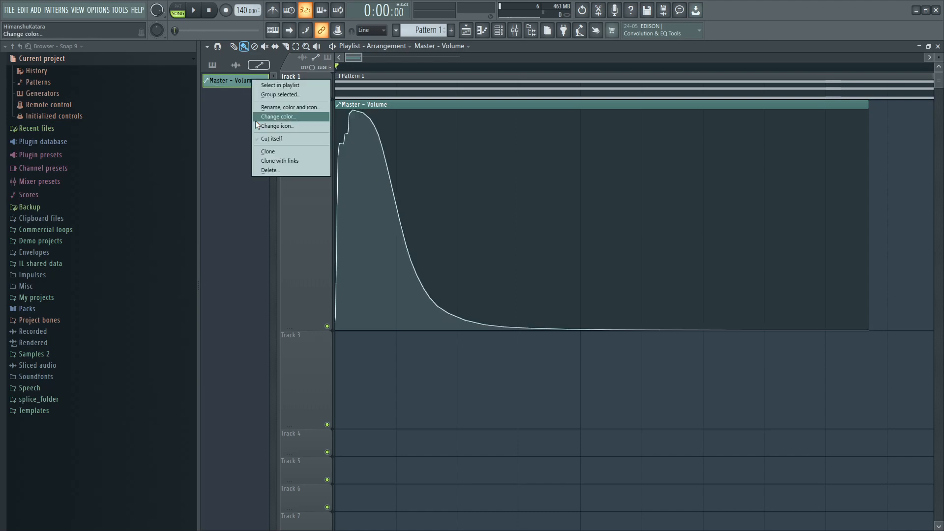
left_click(274, 168)
left_click(516, 309)
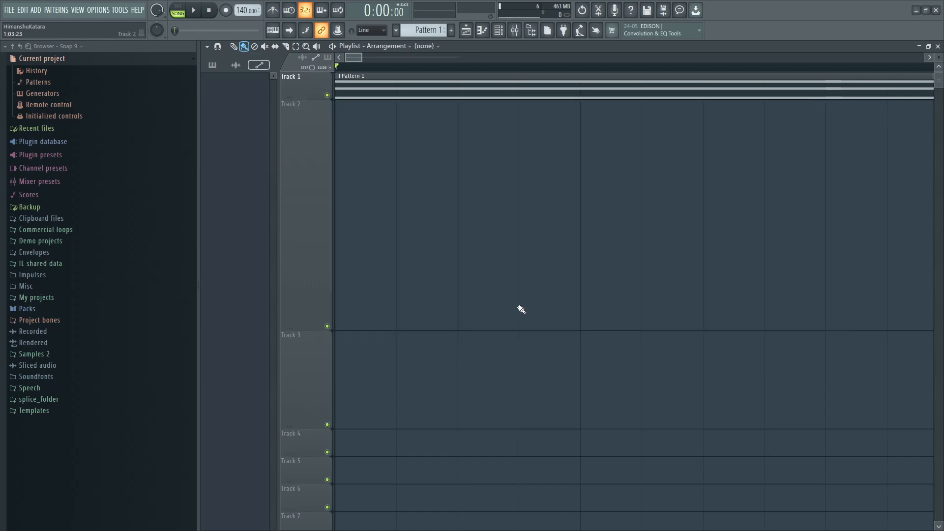
left_click_drag(362, 57, 564, 55)
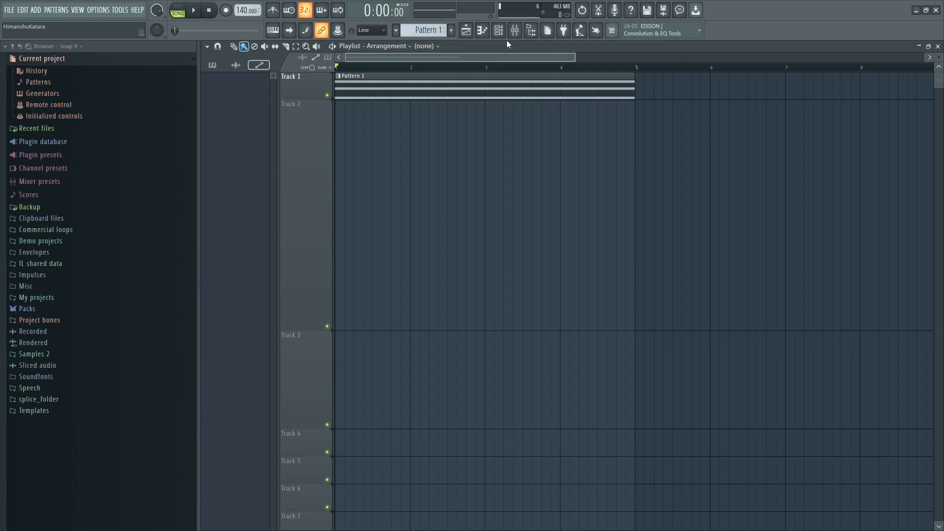
Examine the target control options in the Bosendorfer channel's piano roll and close the piano roll.
left_click(498, 30)
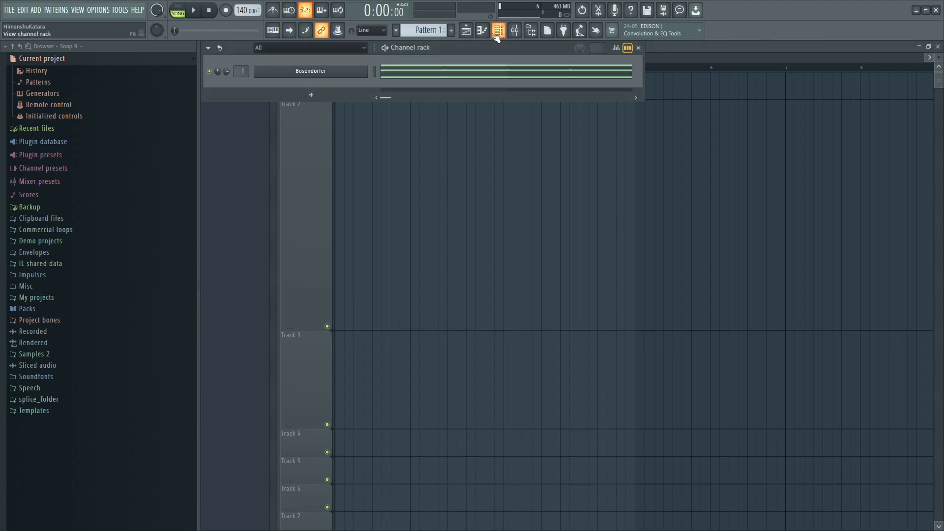
left_click(392, 78)
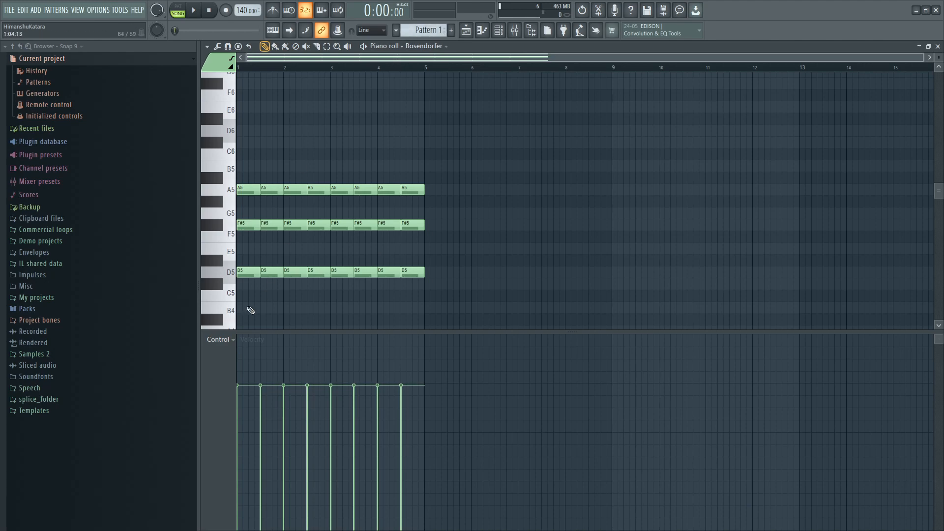
left_click(231, 343)
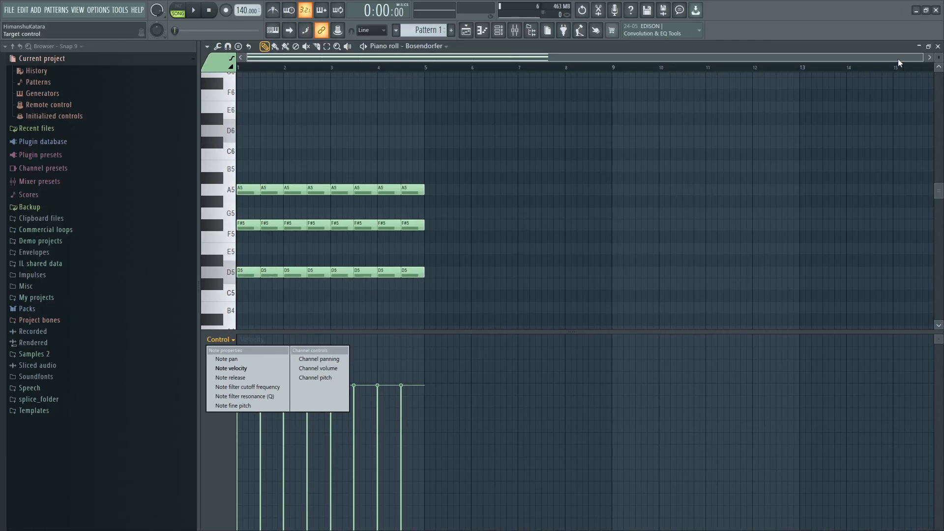
left_click(938, 46)
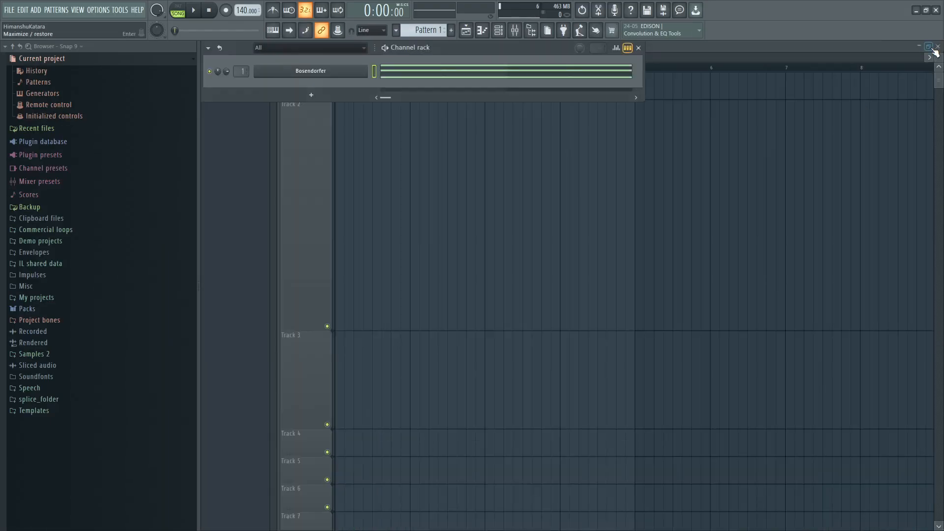
Open the mixer, place it below the channel rack and reset the Master track's volume fader.
left_click(515, 30)
left_click_drag(402, 335, 459, 155)
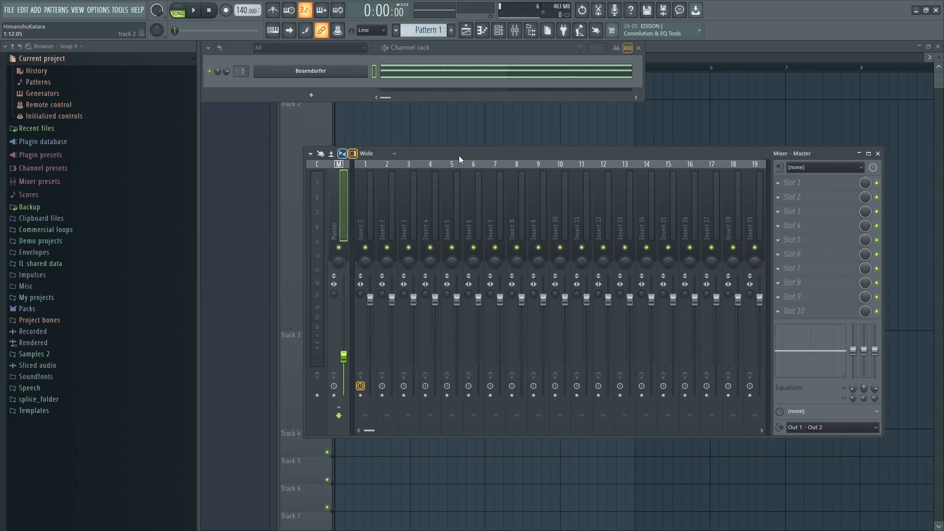
right_click(343, 357)
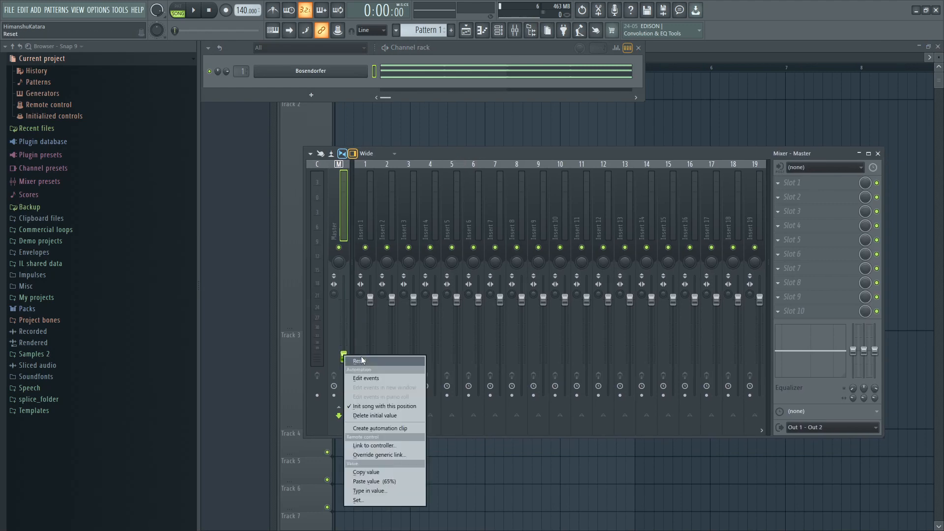
left_click(356, 361)
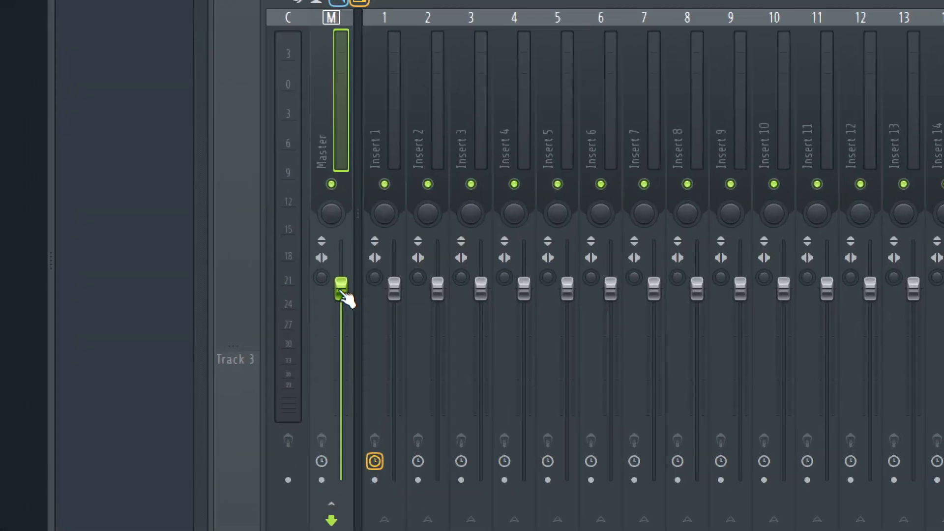
Edit the Master volume events, drawing a rise up to bar 2, three peaks through bar 4 and a fall before bar 5.
right_click(342, 291)
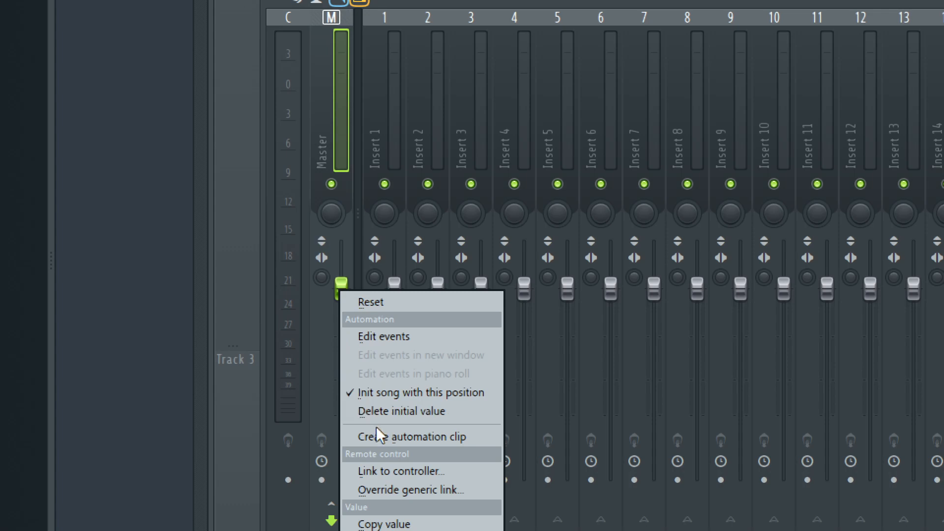
left_click(399, 337)
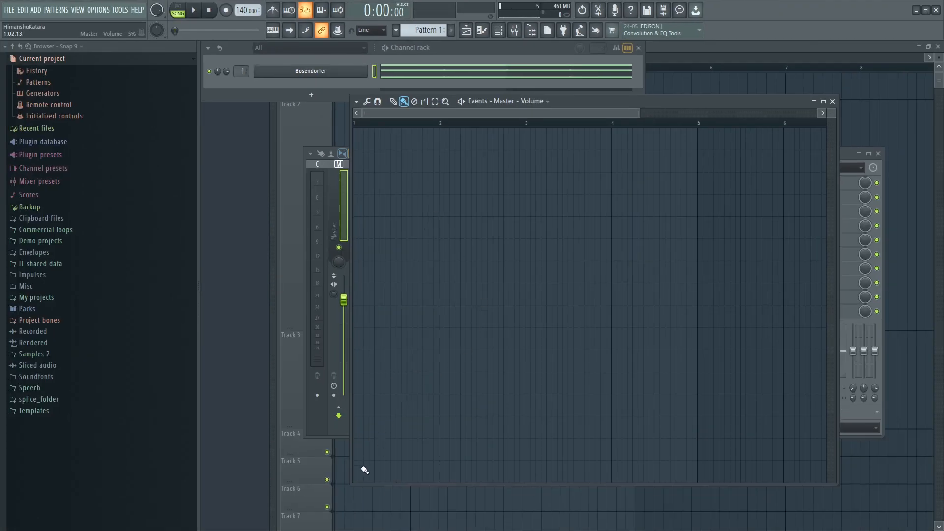
left_click(358, 481)
mouse_move(358, 481)
left_mouse_down()
mouse_move(413, 392)
mouse_move(438, 311)
mouse_move(466, 270)
mouse_move(500, 305)
mouse_move(520, 295)
mouse_move(554, 298)
mouse_move(586, 278)
mouse_move(639, 305)
mouse_move(669, 357)
mouse_move(691, 479)
left_mouse_up()
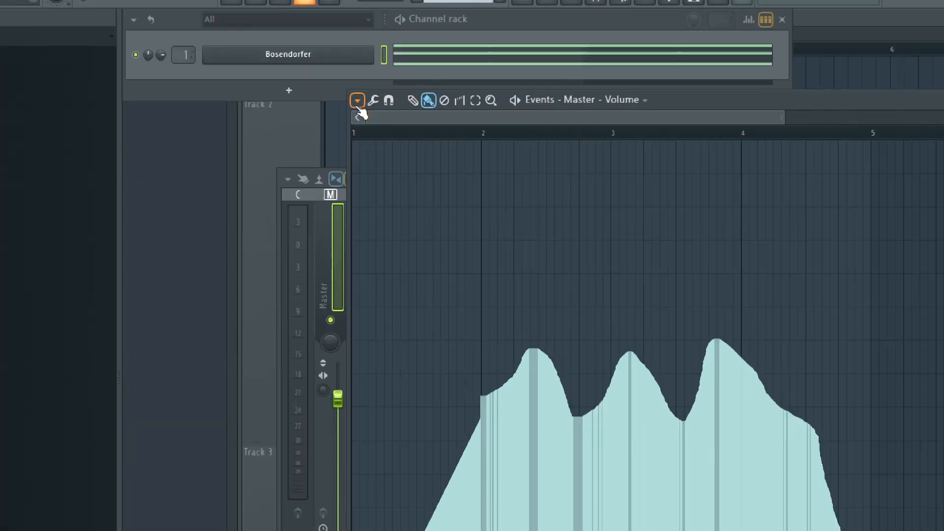
Turn the Master volume events into an automation clip, accept the default Decimate threshold and return to the playlist.
left_click(357, 102)
mouse_move(369, 123)
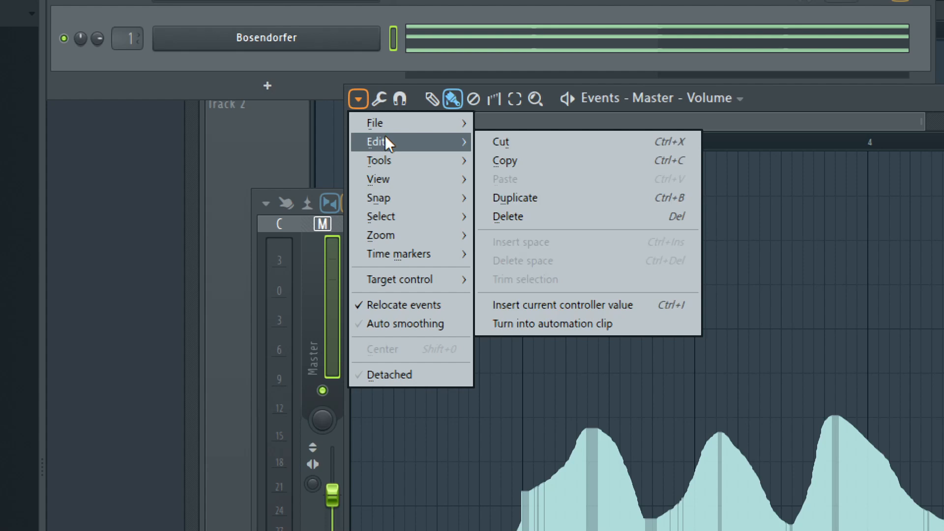
left_click(639, 318)
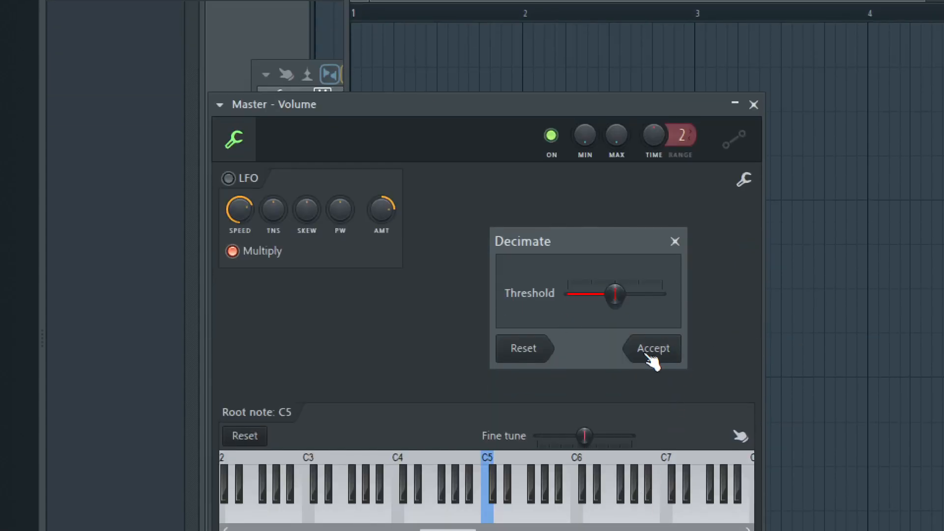
left_click(648, 356)
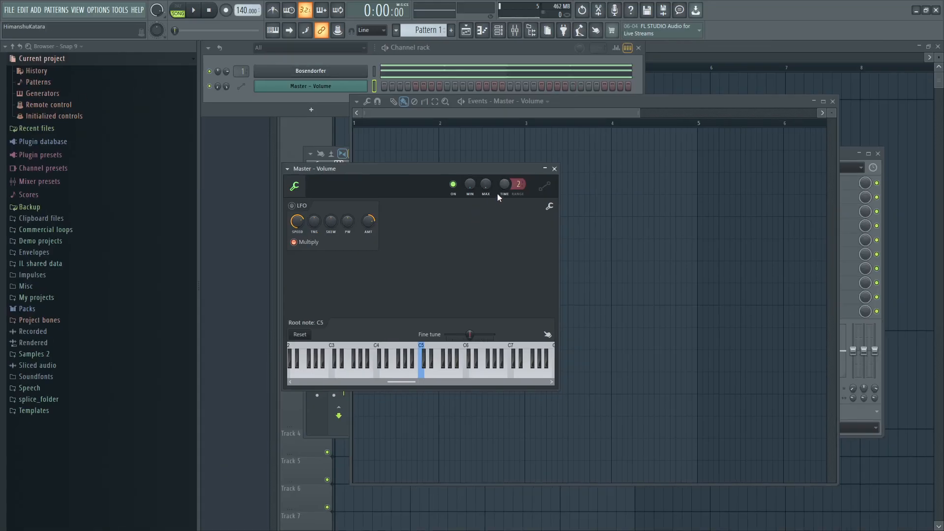
left_click(668, 44)
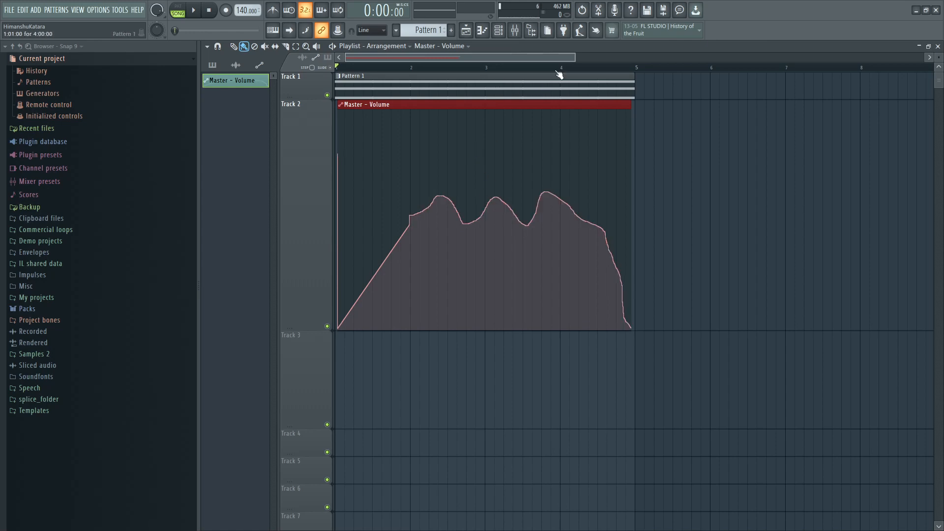
Scale the levels of the new Master - Volume clip with a reduced multiplier and the offset raised to 32%.
left_click_drag(570, 58, 485, 58)
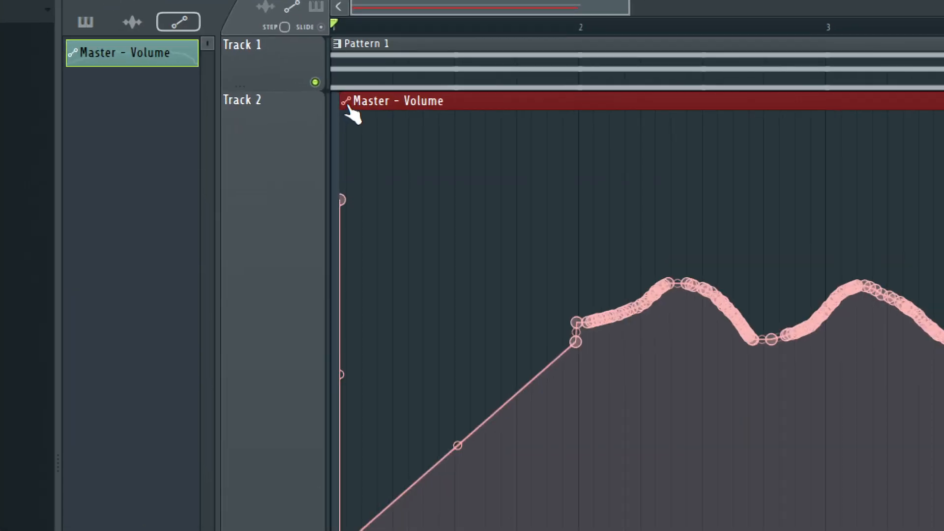
right_click(343, 104)
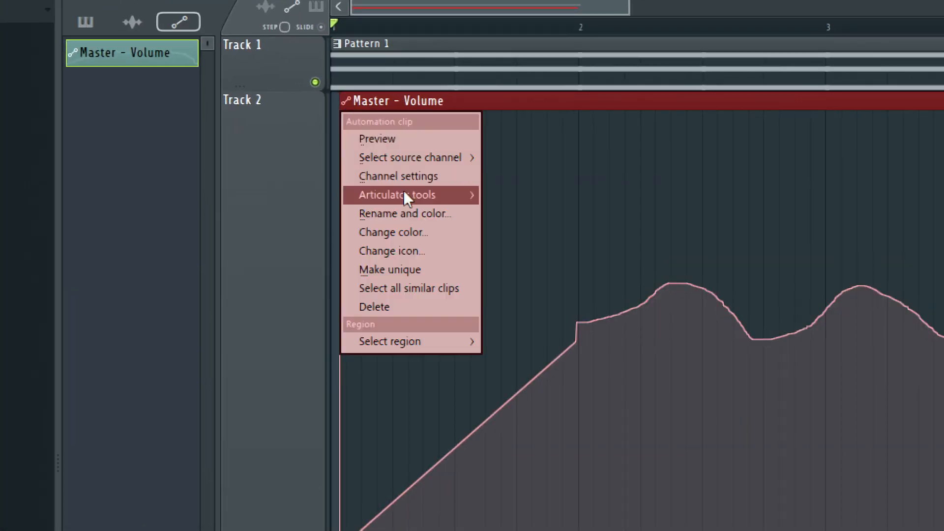
mouse_move(445, 195)
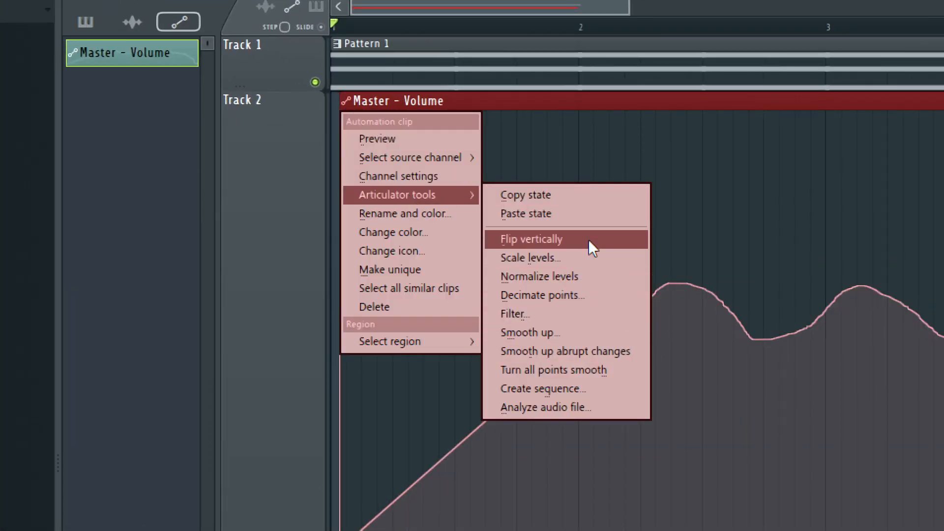
left_click(598, 258)
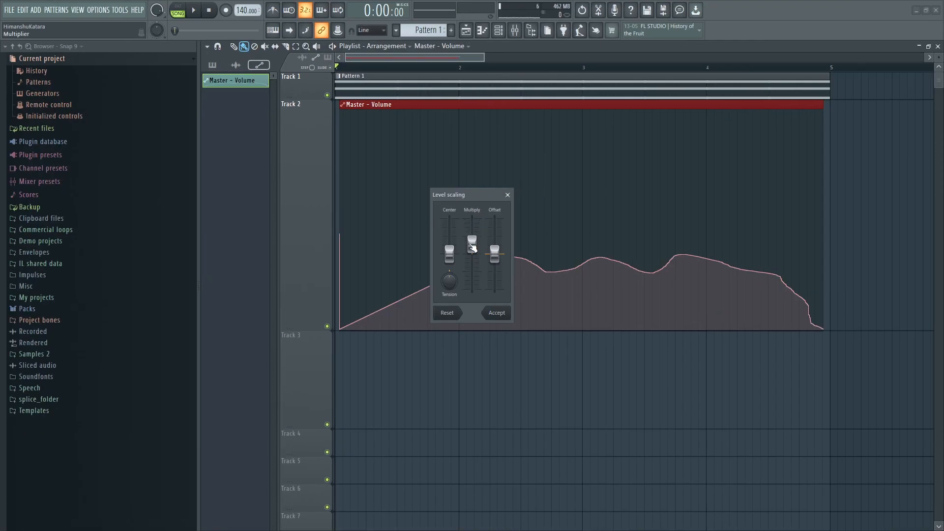
left_click_drag(472, 242, 497, 247)
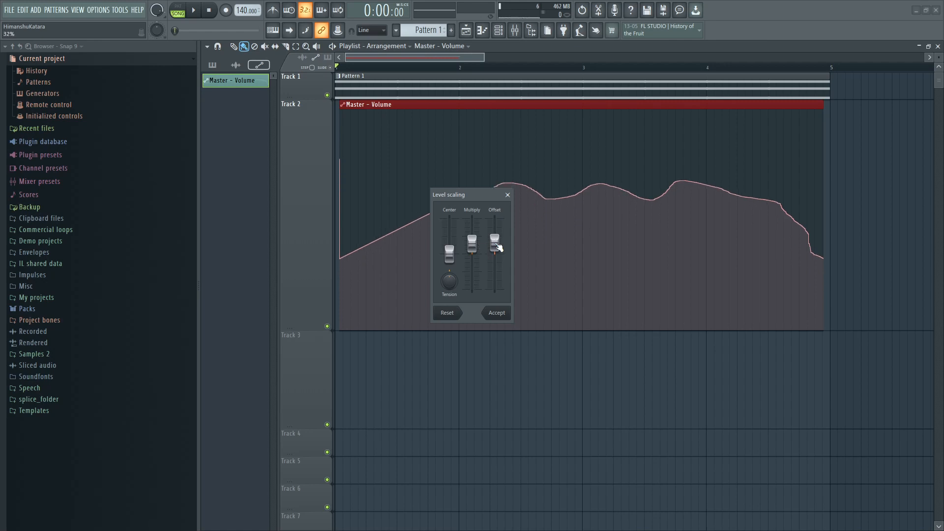
left_click(491, 312)
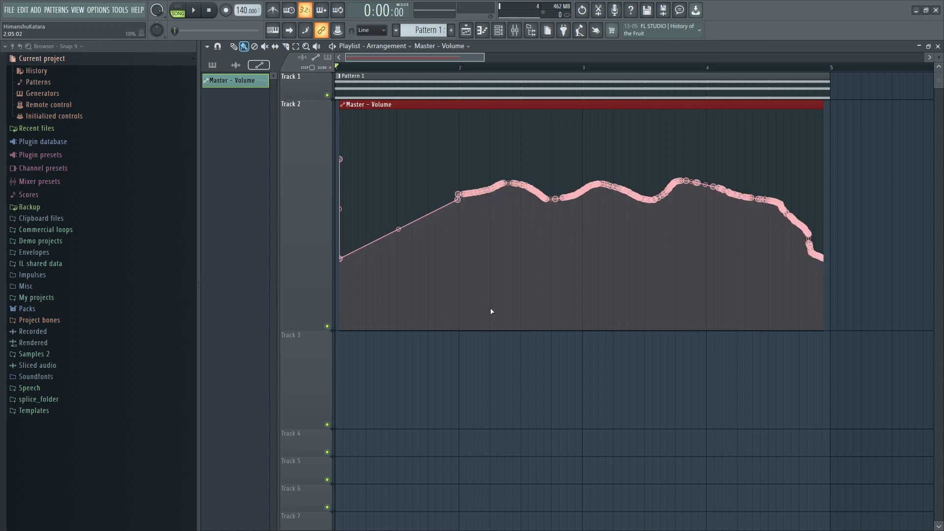